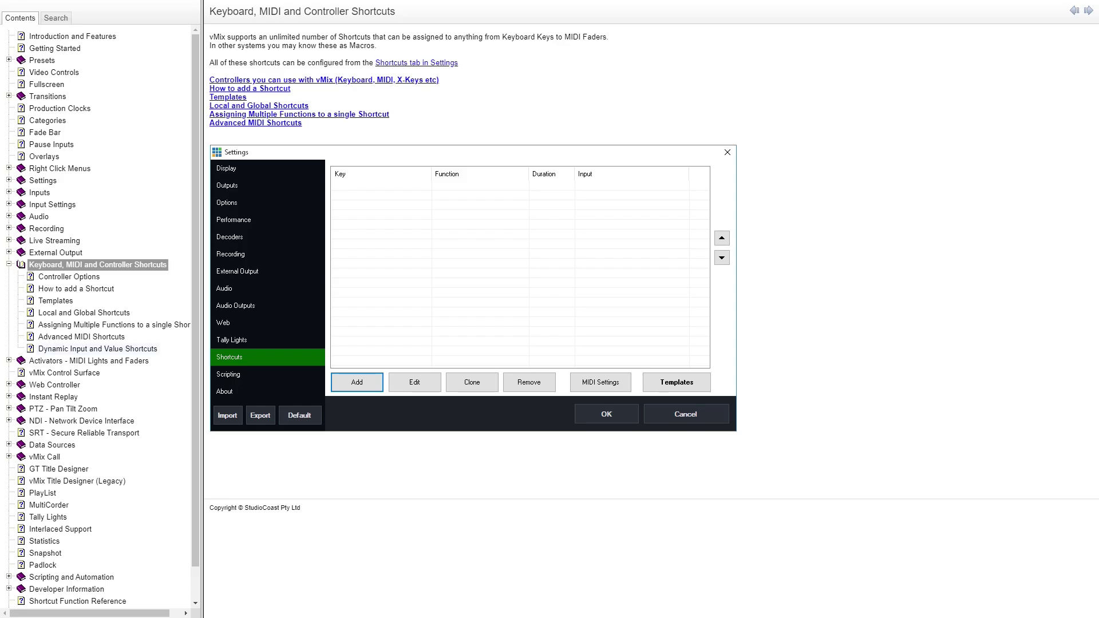
Open the Dynamic Input and Value Shortcuts help page in vMix Help
{"action": "left_click", "coordinate": [97, 349]}
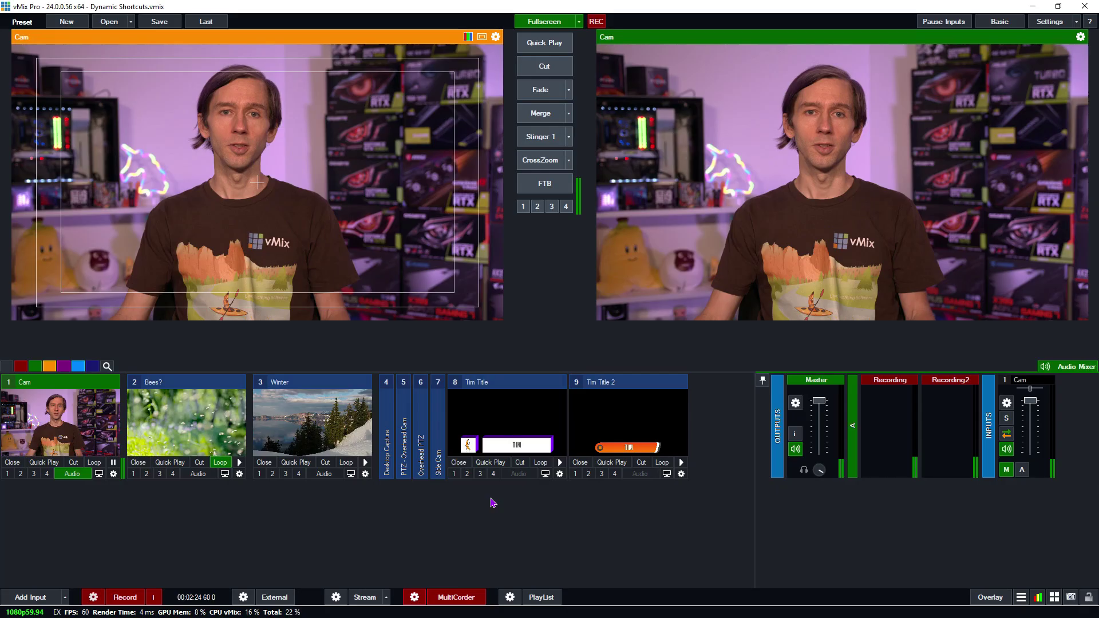
In Settings > Shortcuts, start a new shortcut triggered by key O
{"action": "left_click", "coordinate": [1045, 23]}
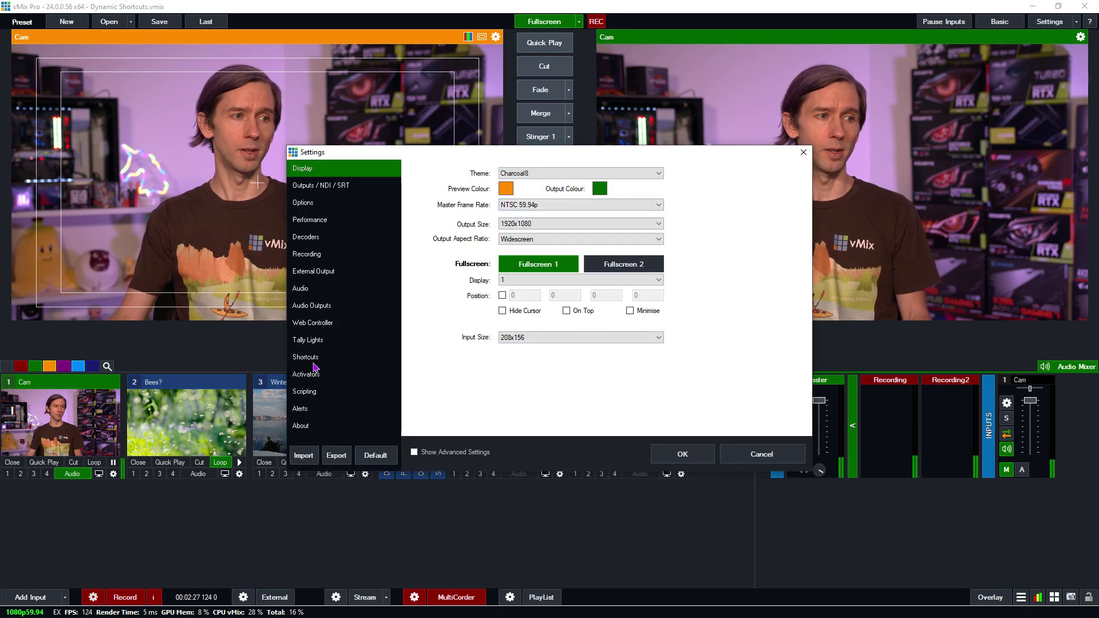
{"action": "left_click", "coordinate": [326, 356]}
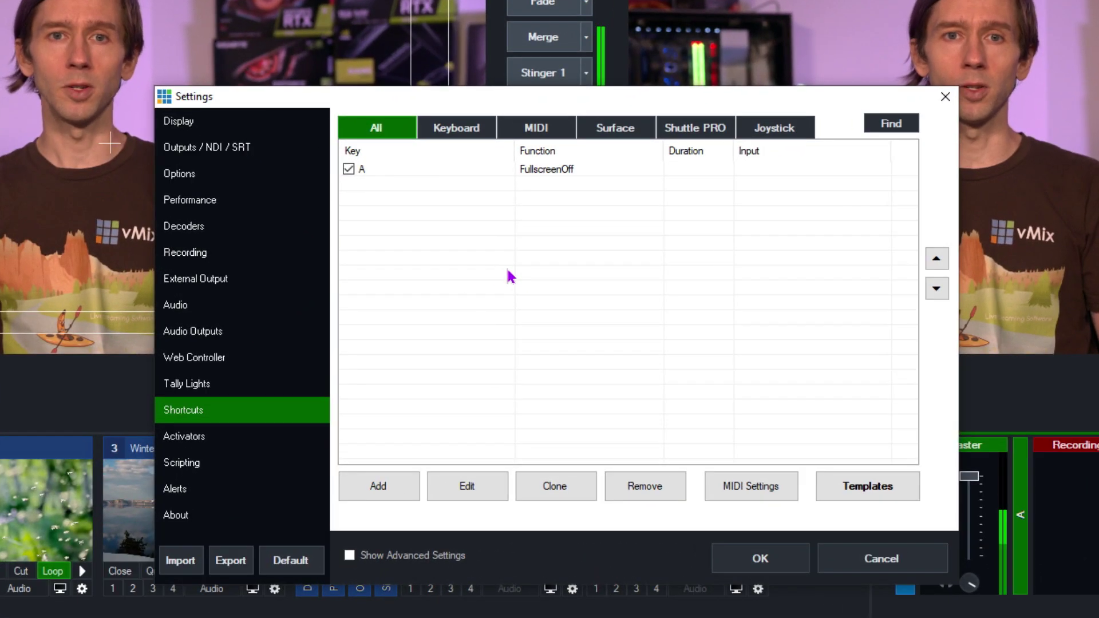
{"action": "left_click", "coordinate": [372, 487]}
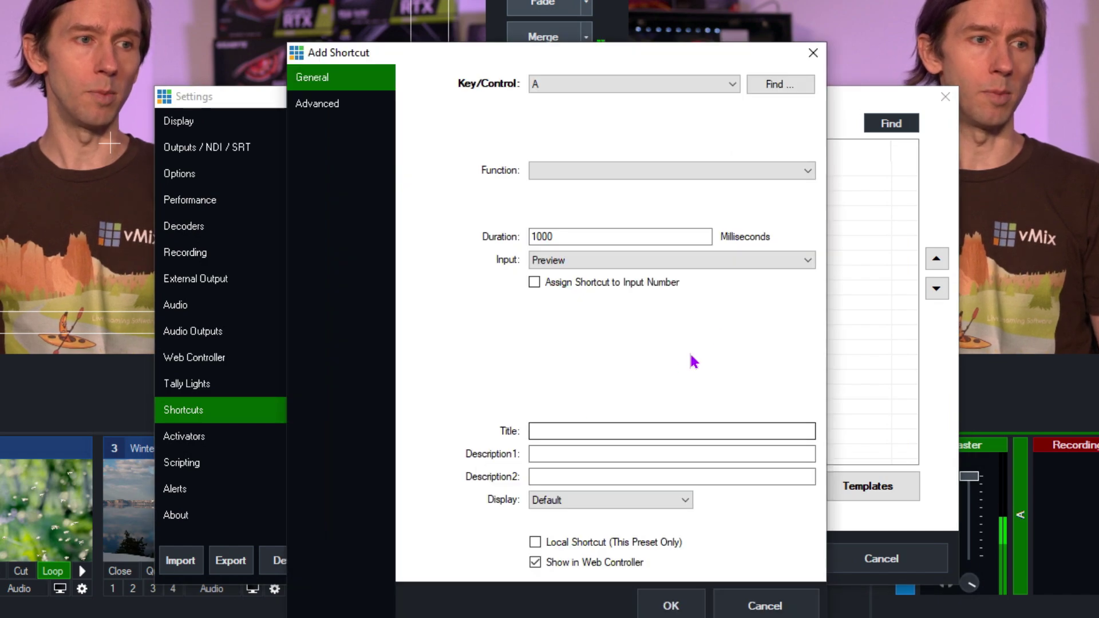
{"action": "left_click", "coordinate": [787, 86]}
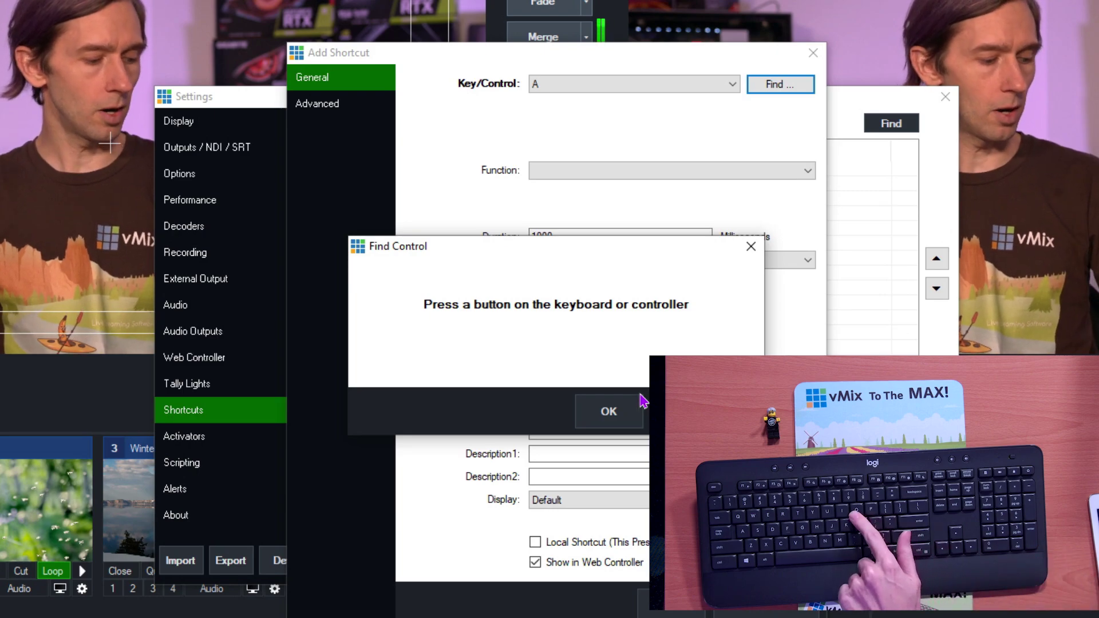
{"action": "key", "text": "o"}
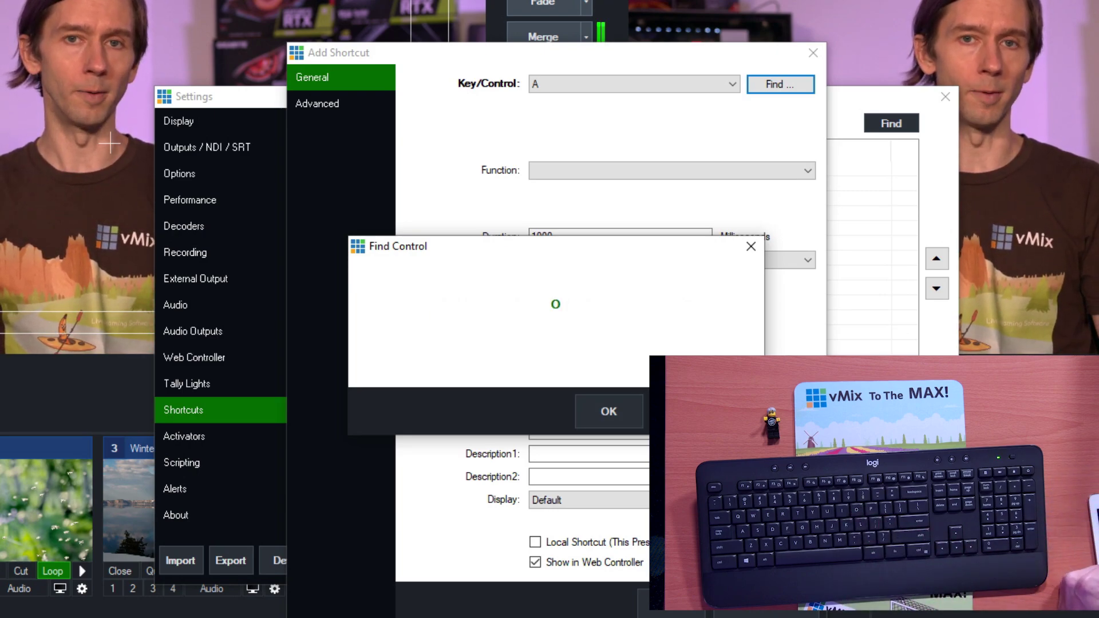
{"action": "left_click", "coordinate": [621, 421]}
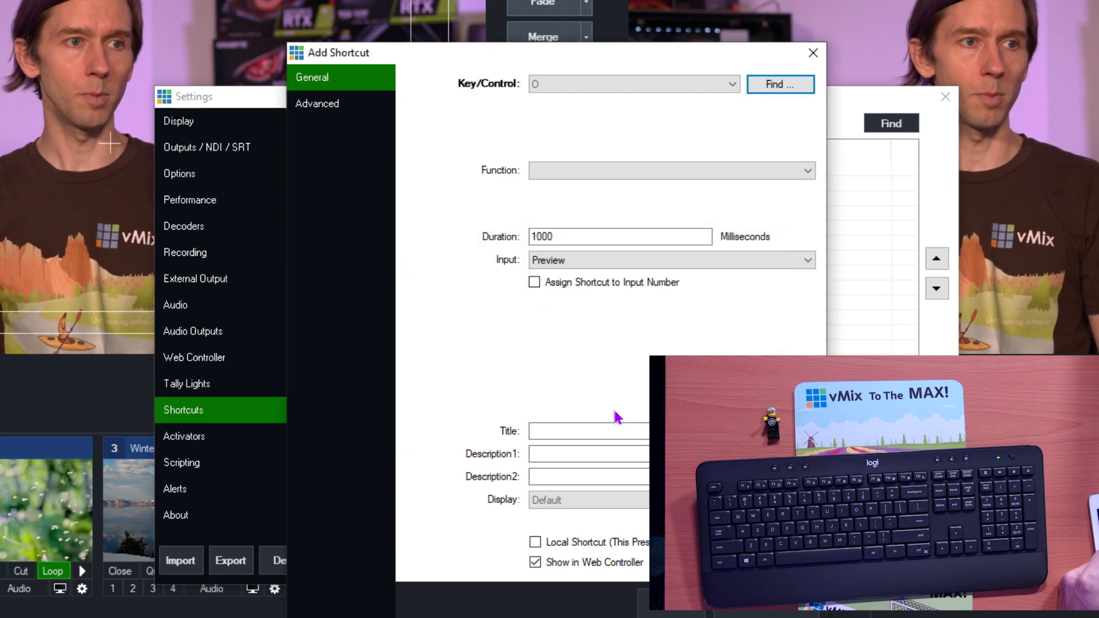
Set the O shortcut to OverlayInput1 on input Dynamic1, make it local, and save it
{"action": "left_click", "coordinate": [641, 170]}
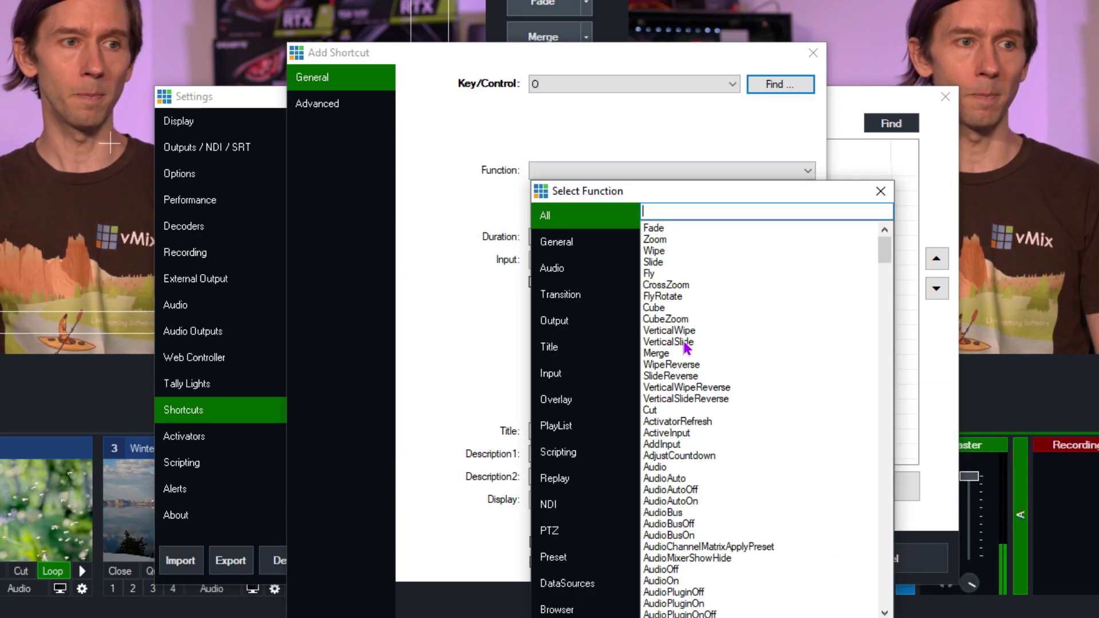
{"action": "left_click", "coordinate": [567, 401]}
{"action": "left_click", "coordinate": [687, 274]}
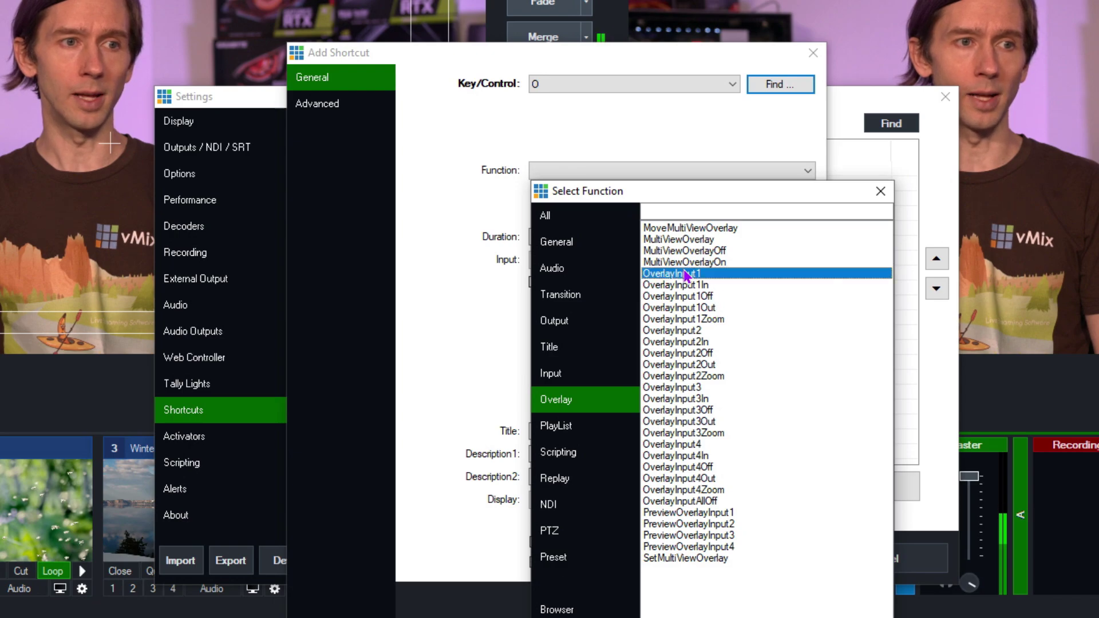
{"action": "double_click", "coordinate": [686, 275]}
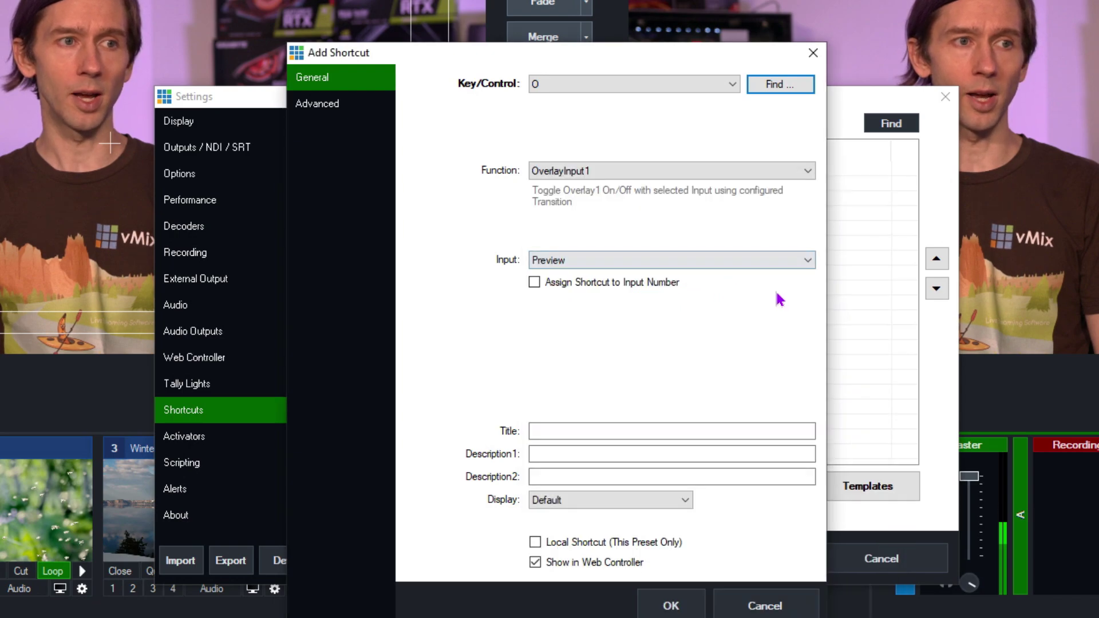
{"action": "left_click", "coordinate": [600, 262]}
{"action": "scroll", "coordinate": [680, 344], "scroll_direction": "up", "scroll_amount": 2}
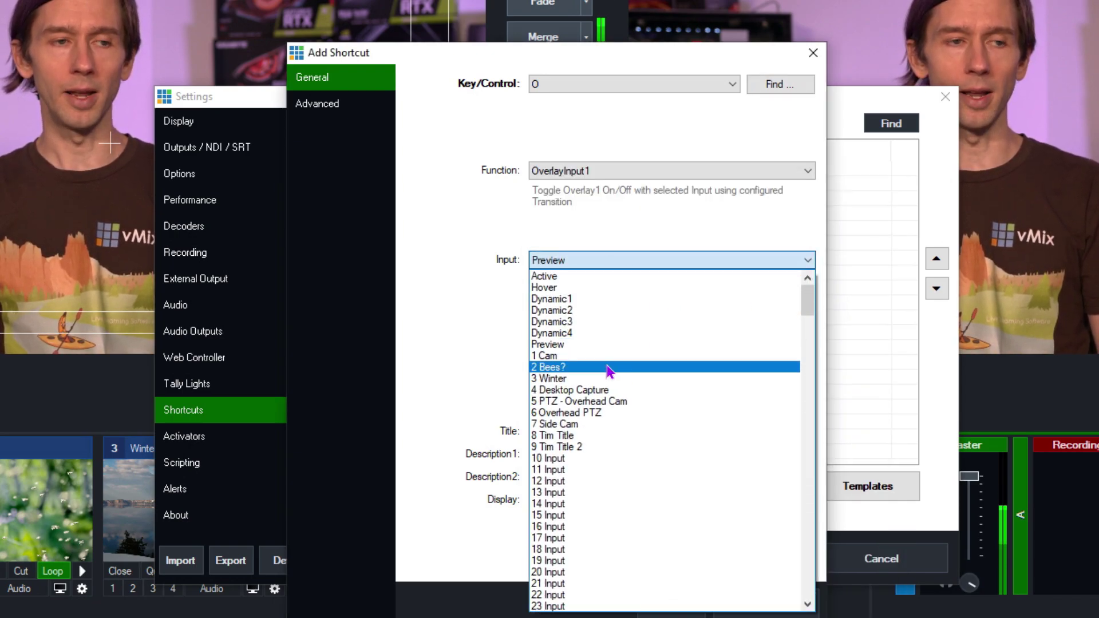
{"action": "left_click", "coordinate": [589, 301]}
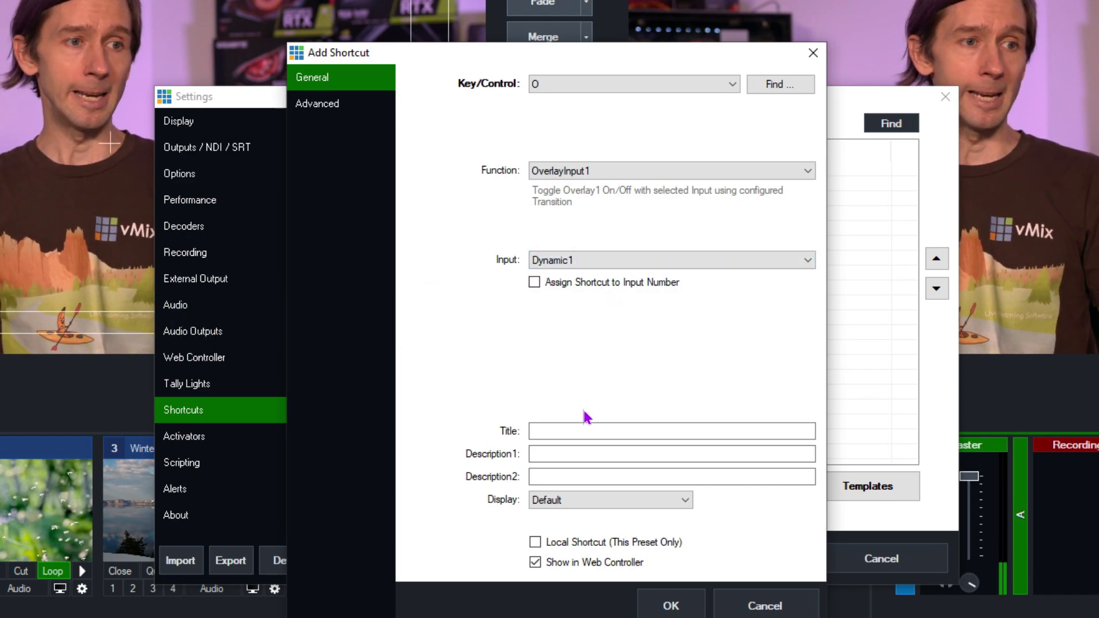
{"action": "left_click", "coordinate": [570, 432]}
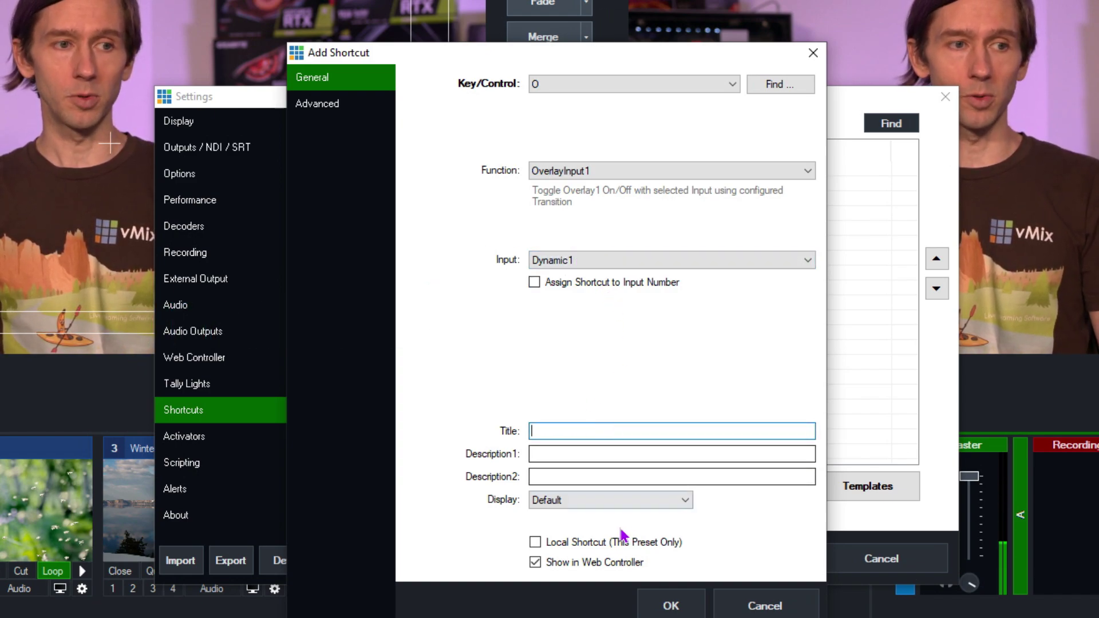
{"action": "left_click", "coordinate": [601, 543]}
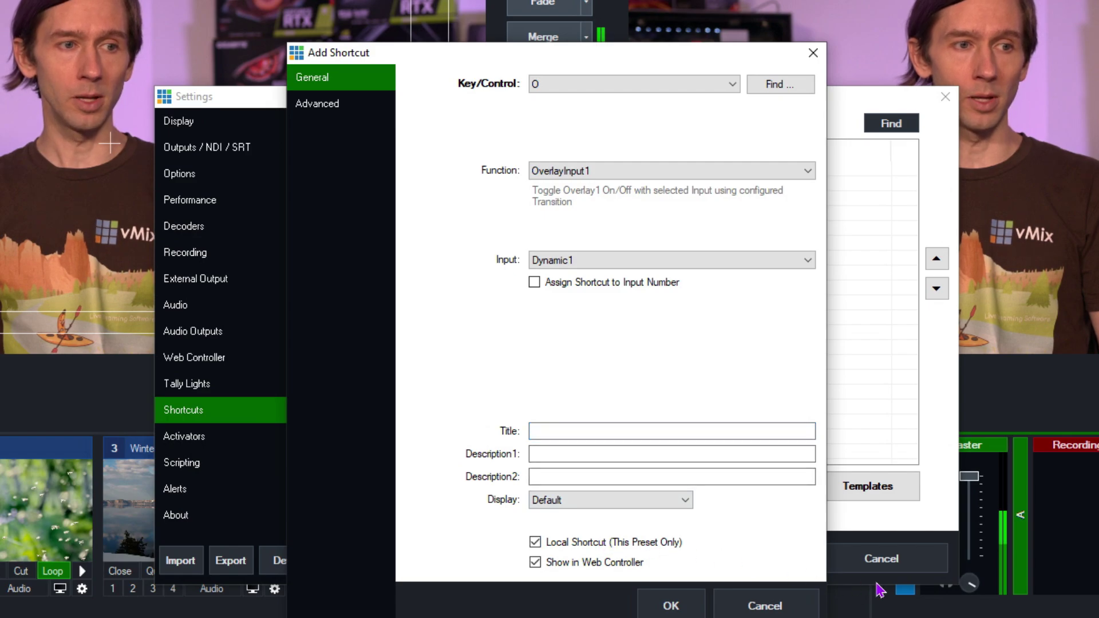
{"action": "left_click", "coordinate": [684, 609]}
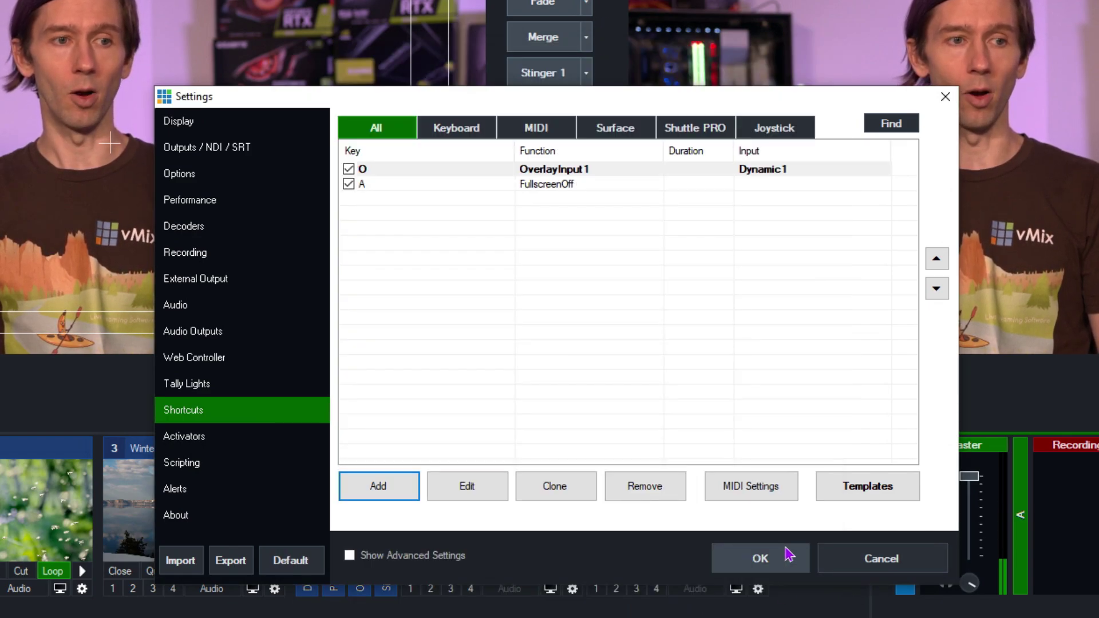
Start another shortcut in the Shortcuts list assigned to key 1 (D1)
{"action": "left_click", "coordinate": [759, 559]}
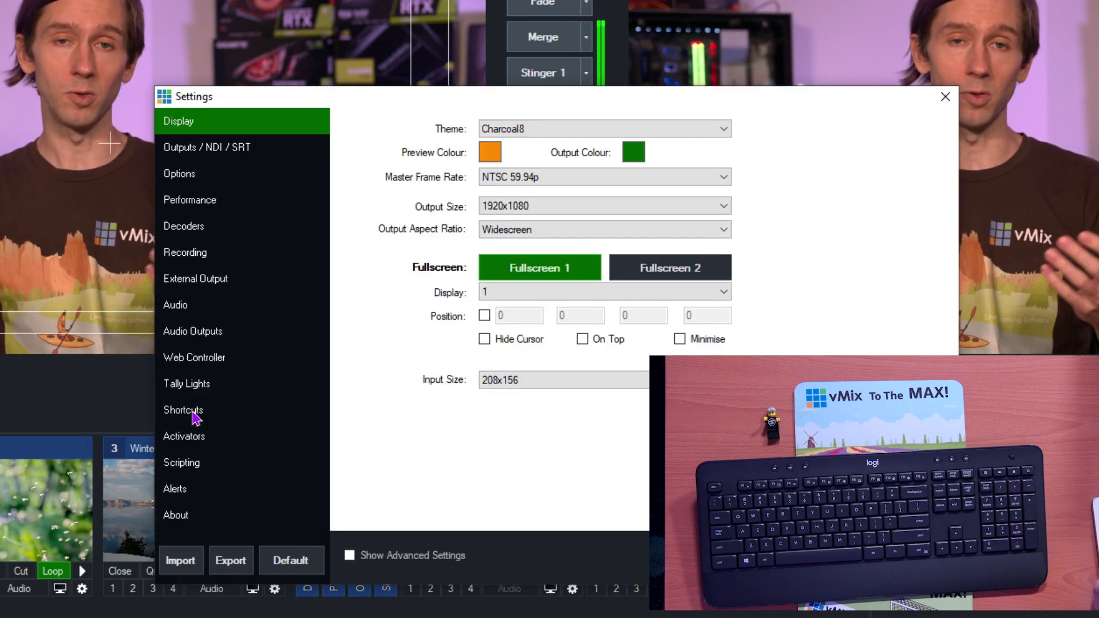
{"action": "left_click", "coordinate": [194, 411]}
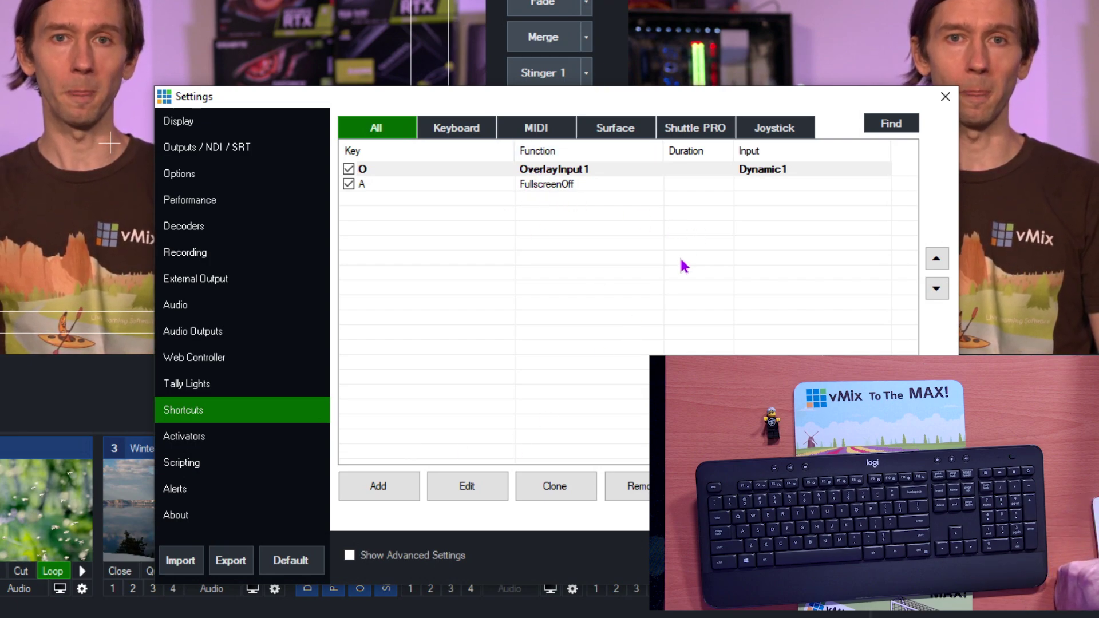
{"action": "left_click", "coordinate": [380, 486]}
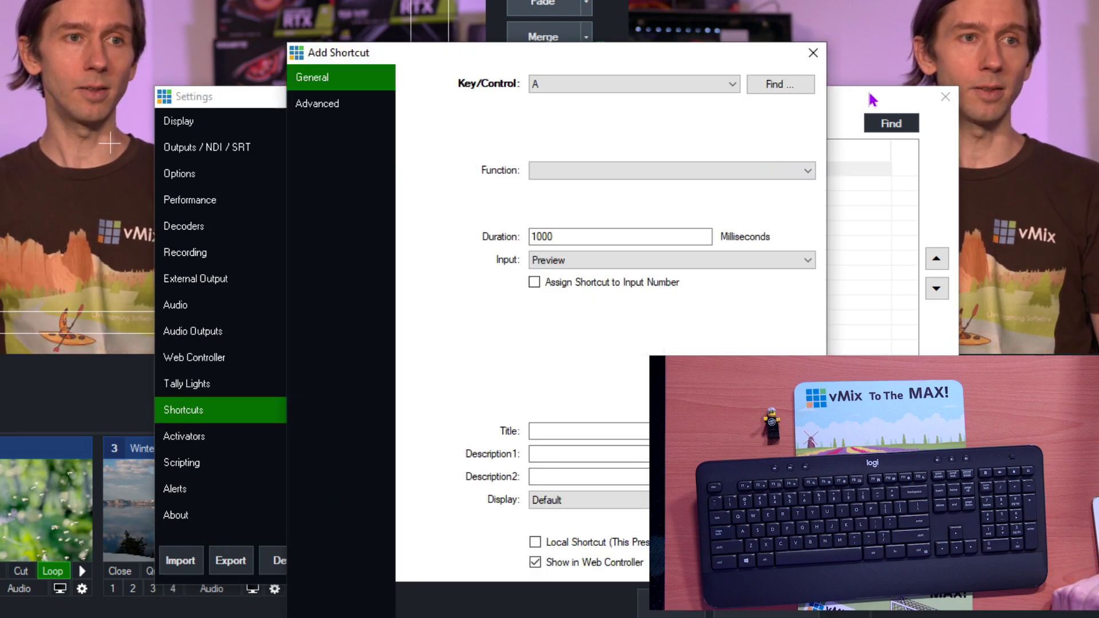
{"action": "left_click", "coordinate": [781, 86]}
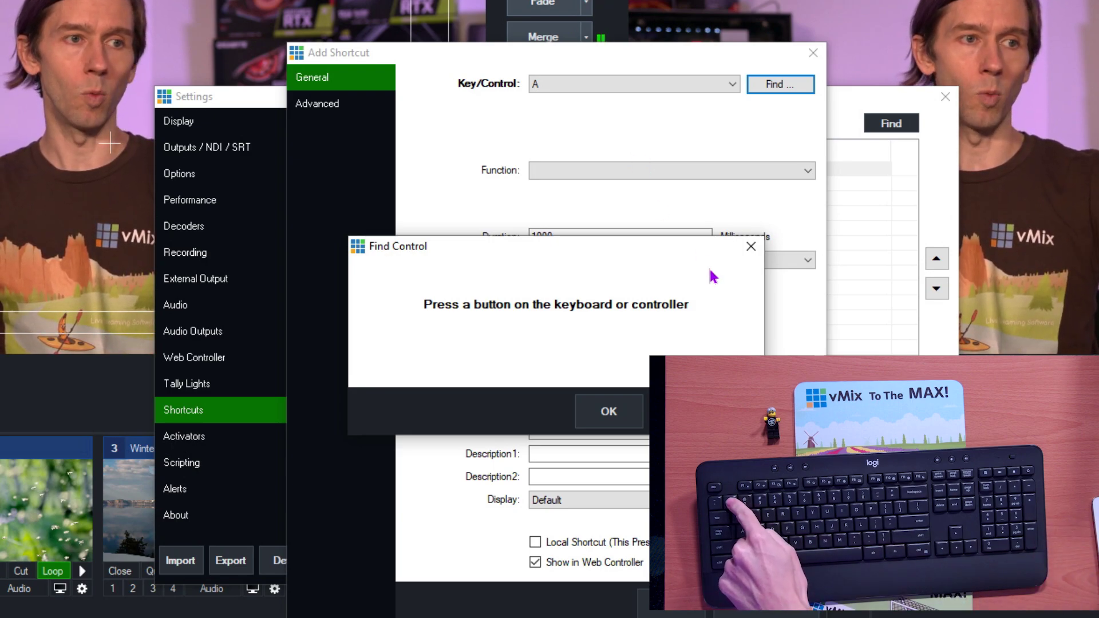
{"action": "key", "text": "1"}
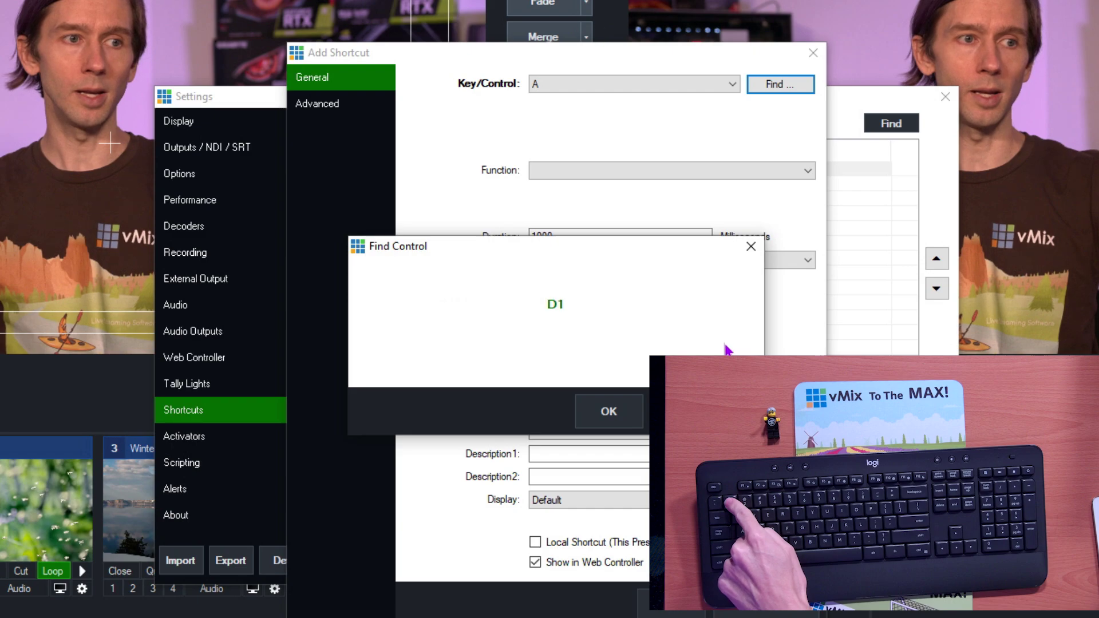
{"action": "left_click", "coordinate": [616, 413]}
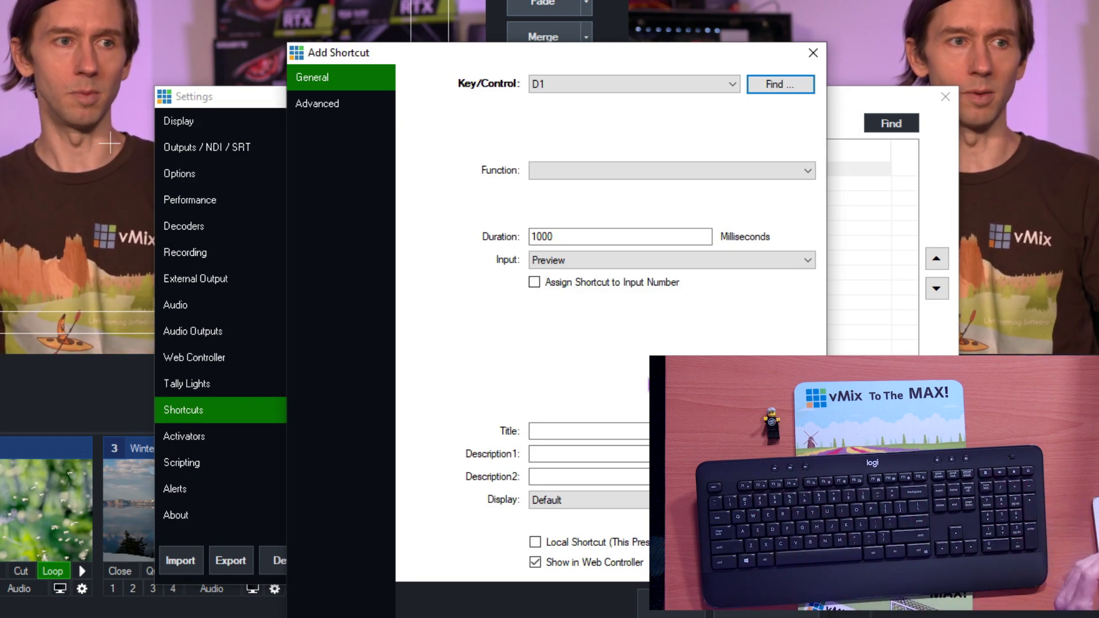
Give the D1 shortcut the SetDynamicInput1 function, make it local, and save it
{"action": "left_click", "coordinate": [578, 171]}
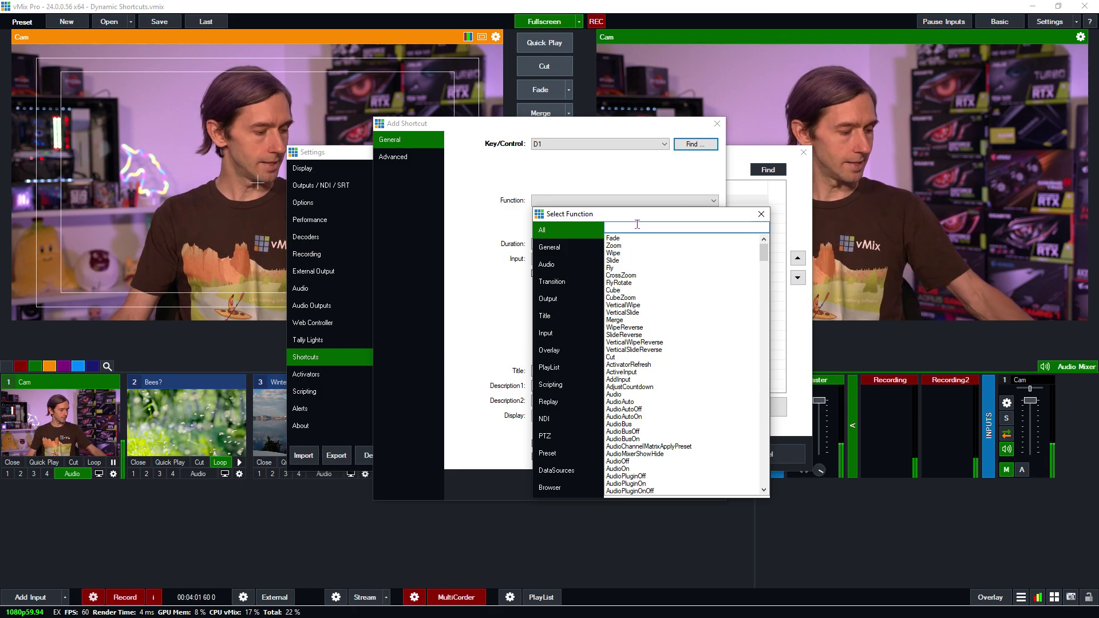
{"action": "type", "text": "setdy"}
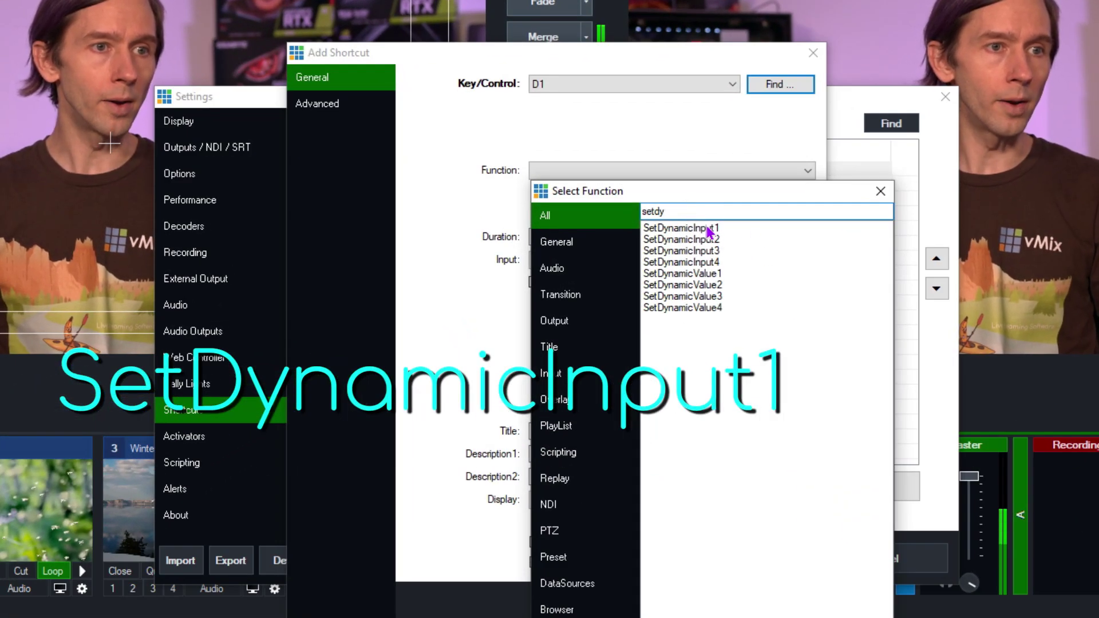
{"action": "double_click", "coordinate": [707, 228]}
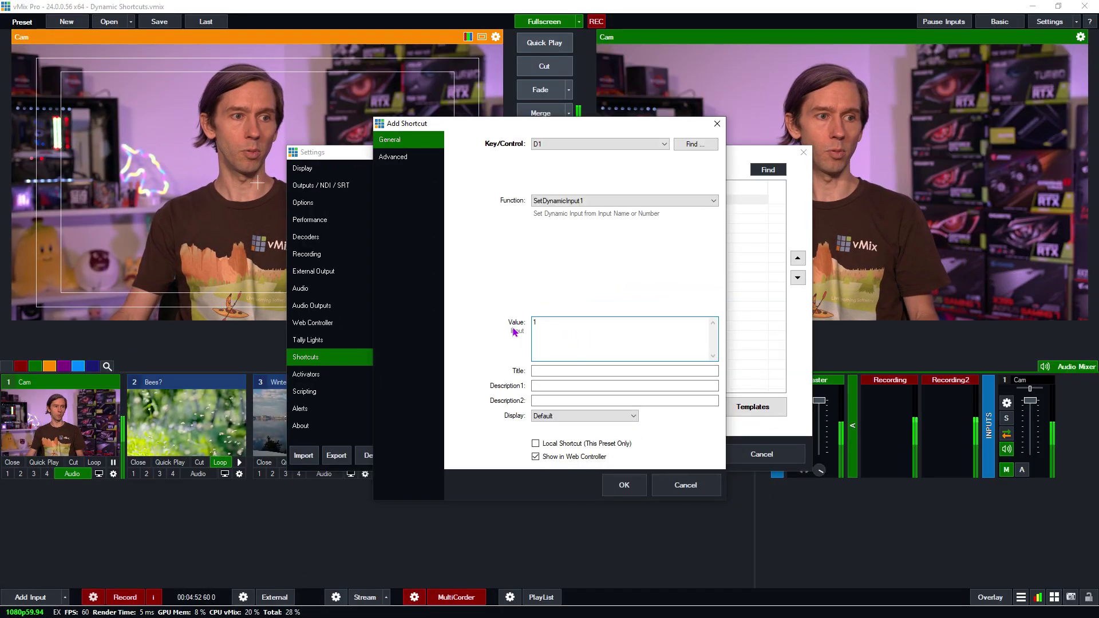
{"action": "left_click", "coordinate": [535, 443]}
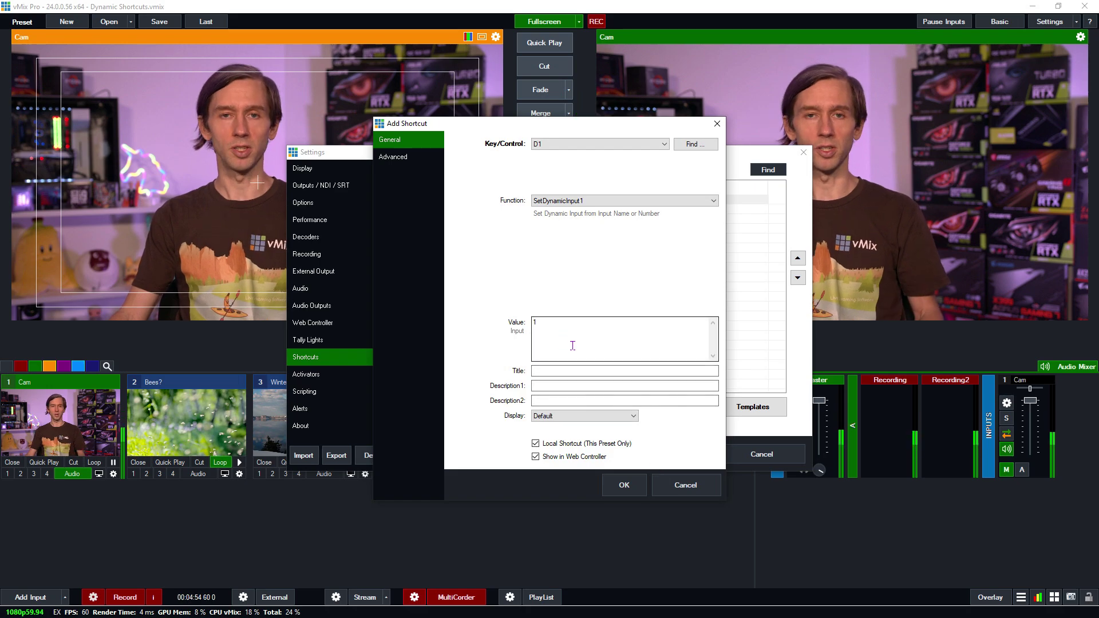
{"action": "left_click", "coordinate": [624, 485]}
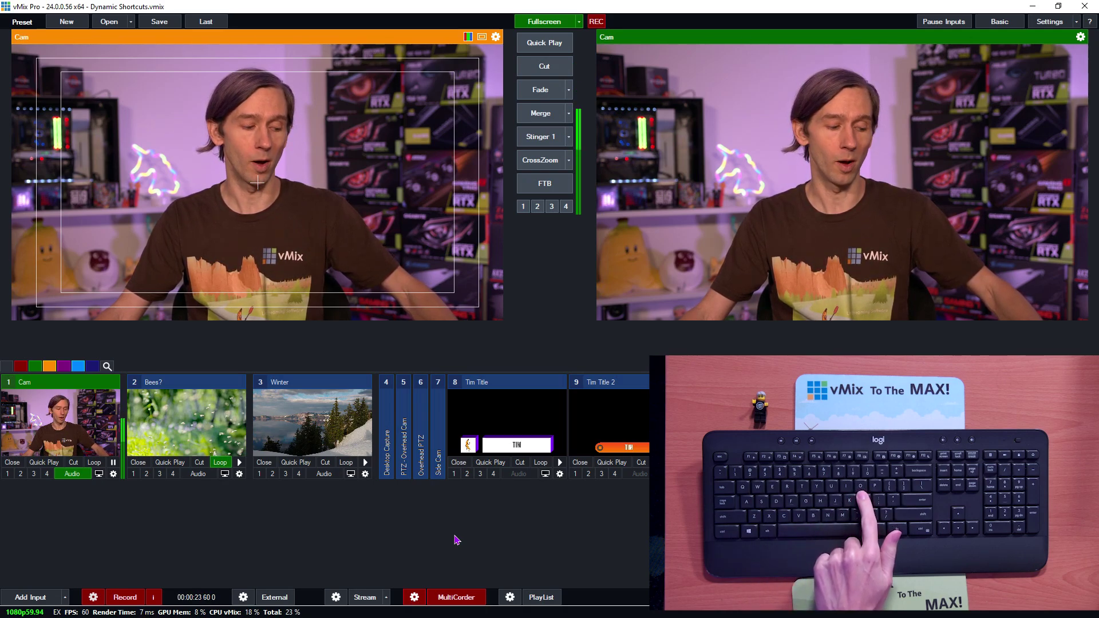
Toggle the Cam overlay onto the output and off again with the O key
{"action": "key", "text": "o"}
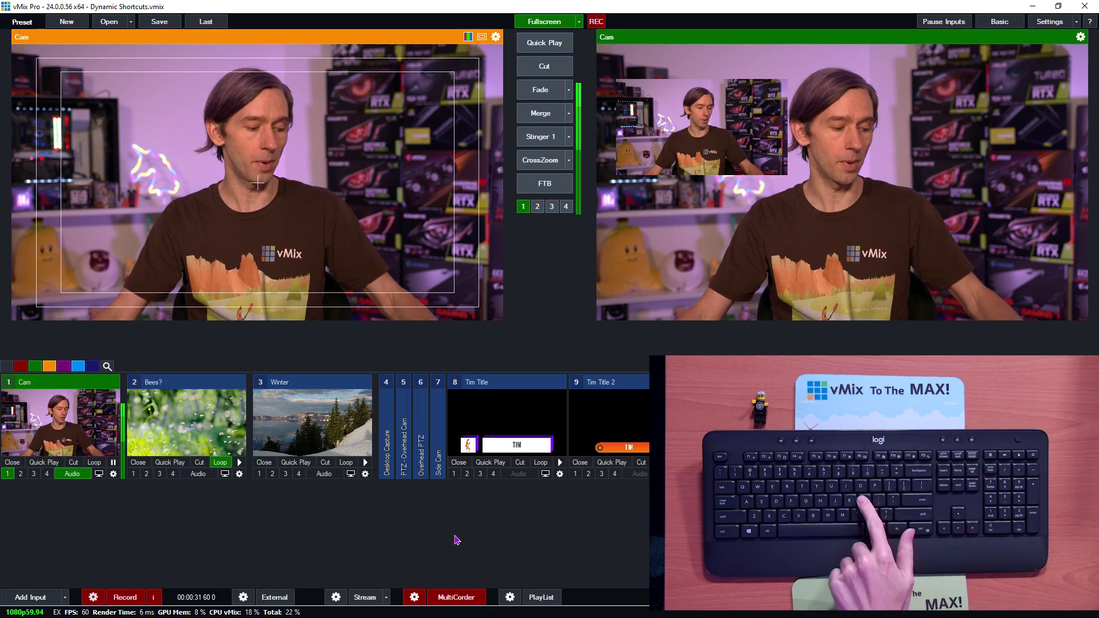
{"action": "key", "text": "o"}
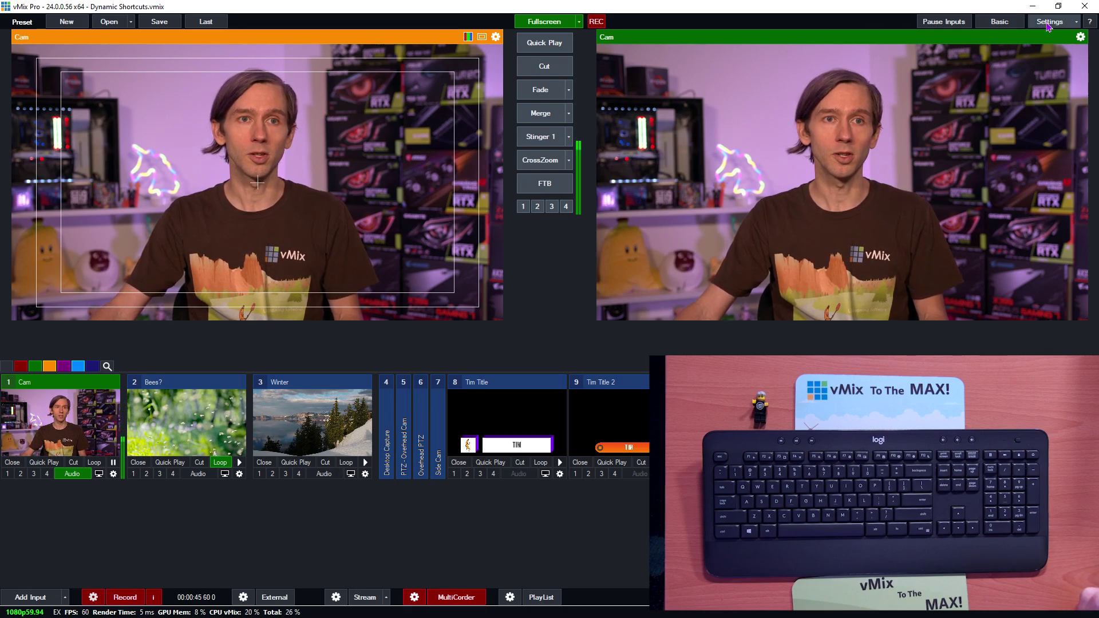
Clone the D1 SetDynamicInput1 shortcut, reassign the copy to key 2, save, and close Settings
{"action": "key", "text": "s"}
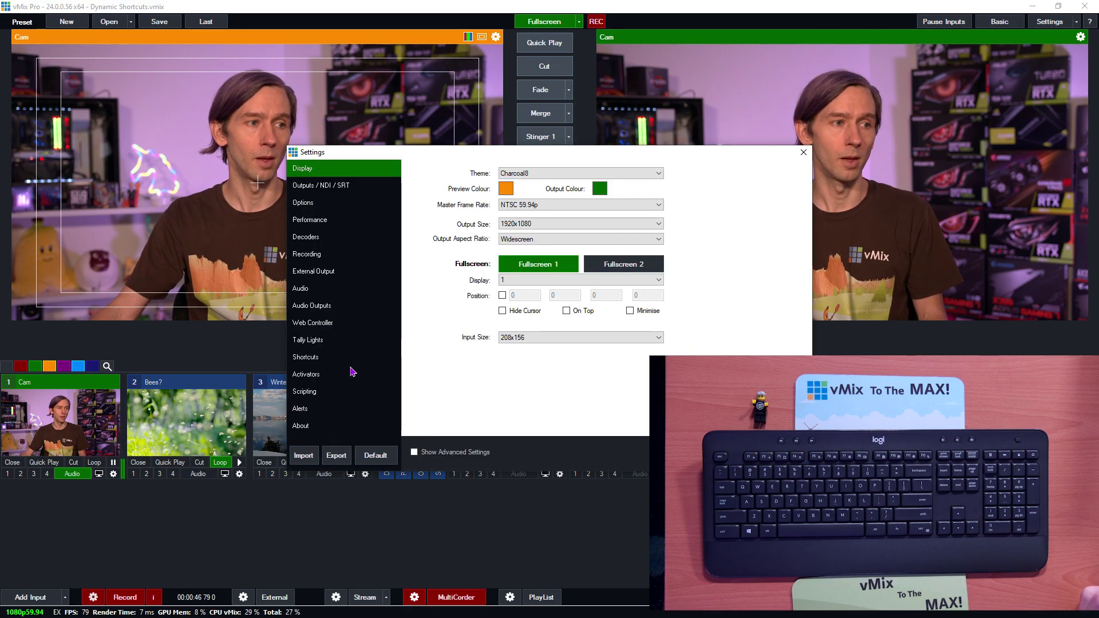
{"action": "left_click", "coordinate": [309, 357]}
{"action": "left_click", "coordinate": [551, 211]}
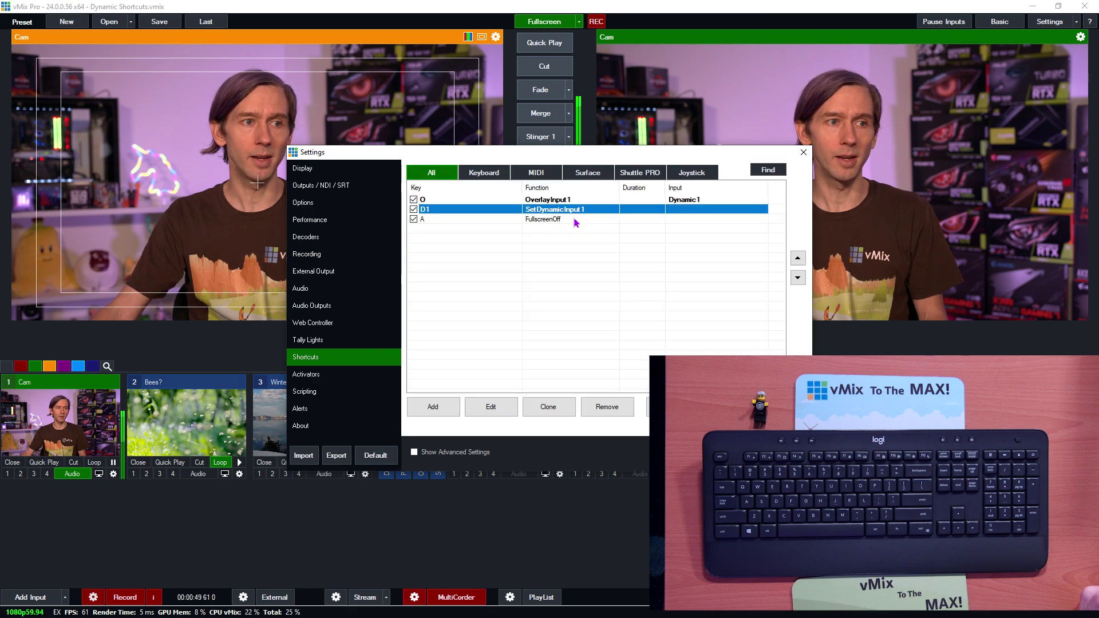
{"action": "left_click", "coordinate": [552, 411]}
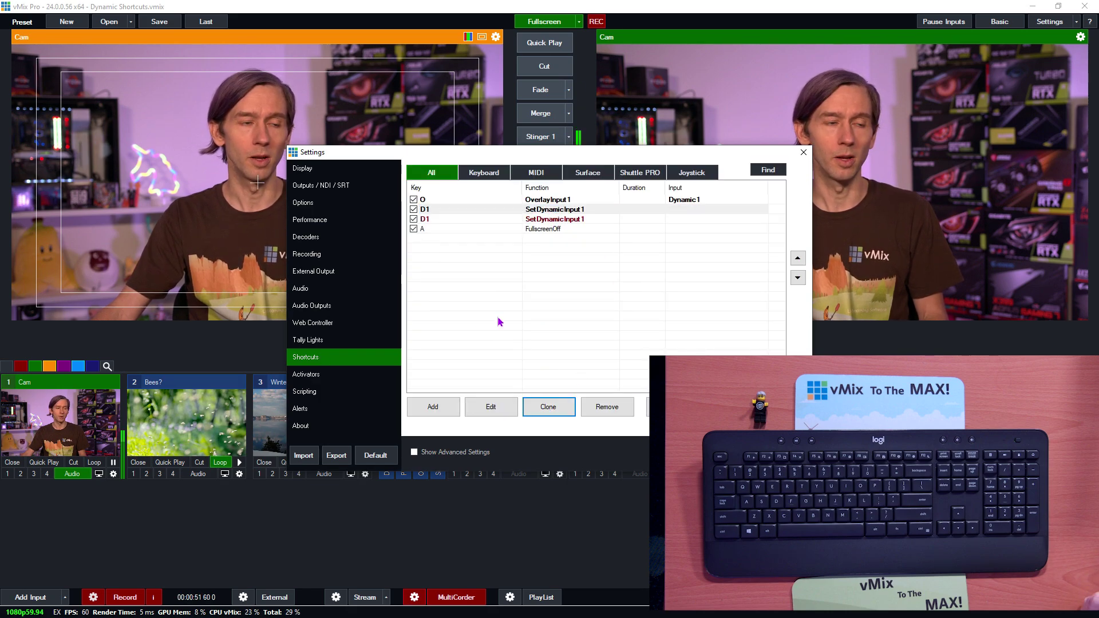
{"action": "left_click", "coordinate": [543, 408]}
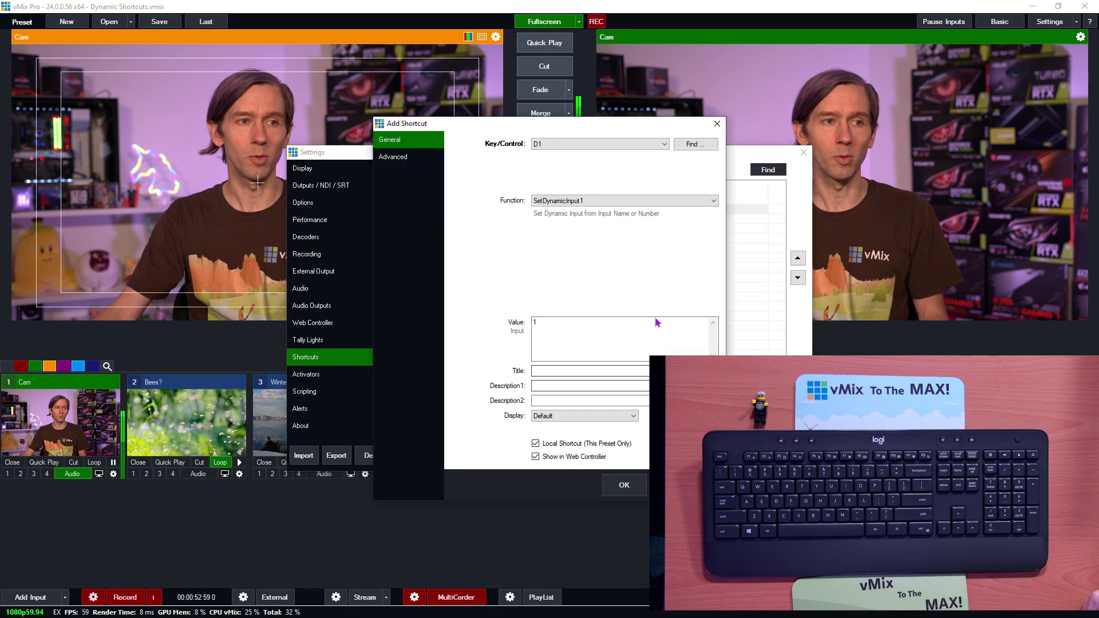
{"action": "left_click", "coordinate": [695, 144]}
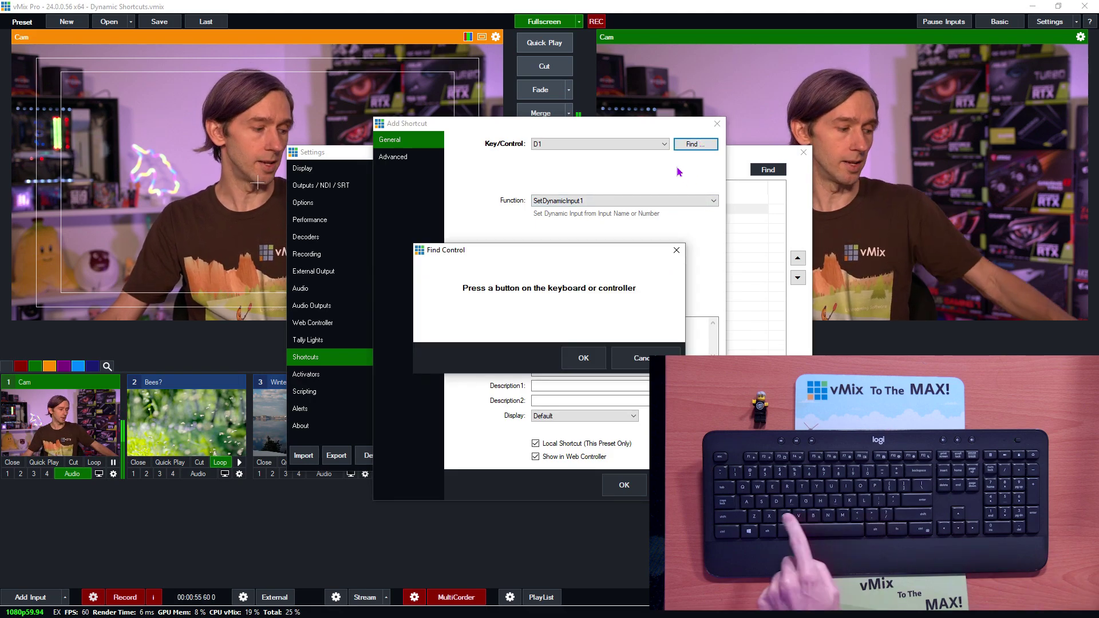
{"action": "key", "text": "2"}
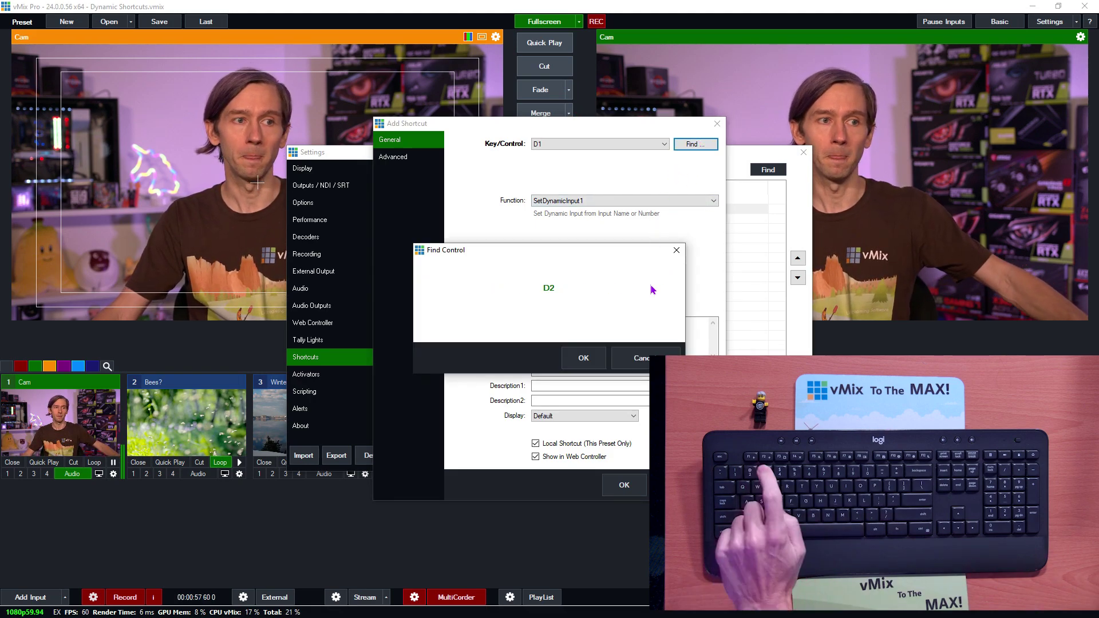
{"action": "left_click", "coordinate": [583, 358]}
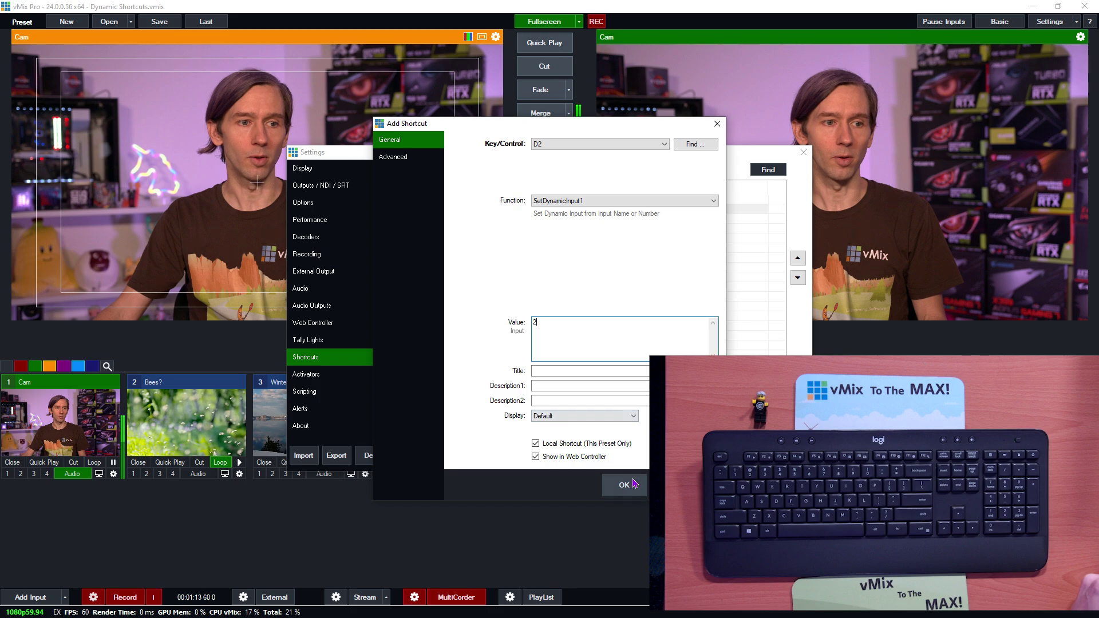
{"action": "left_click", "coordinate": [624, 485]}
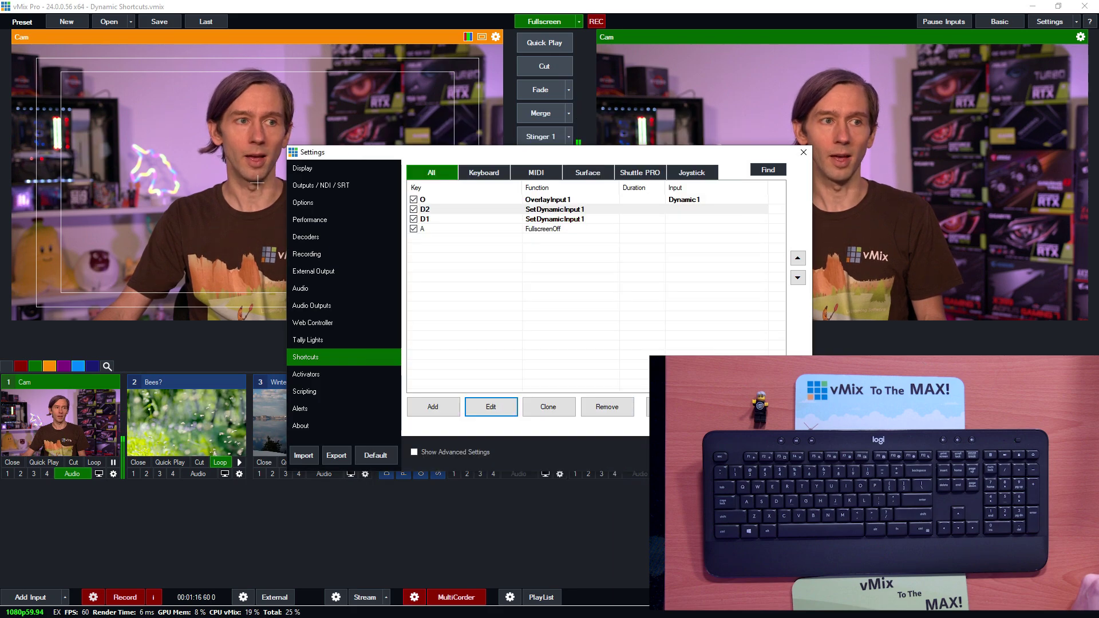
{"action": "key", "text": "Return"}
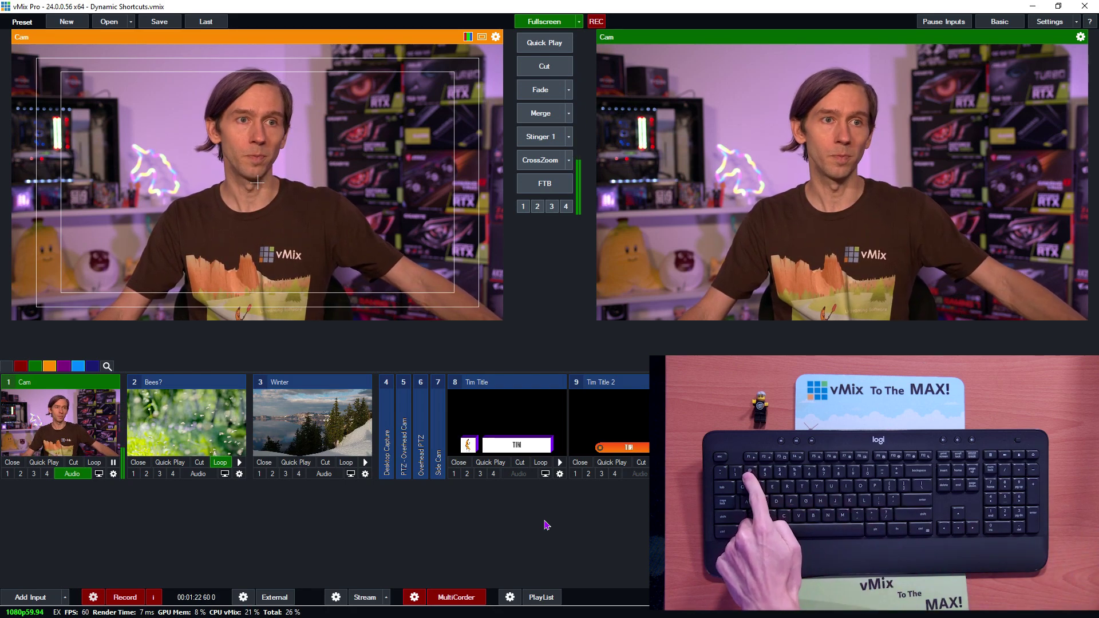
Toggle the Bees (H, Y) and Cam (P) overlays on and off, then reopen the Shortcuts settings
{"action": "key", "text": "h"}
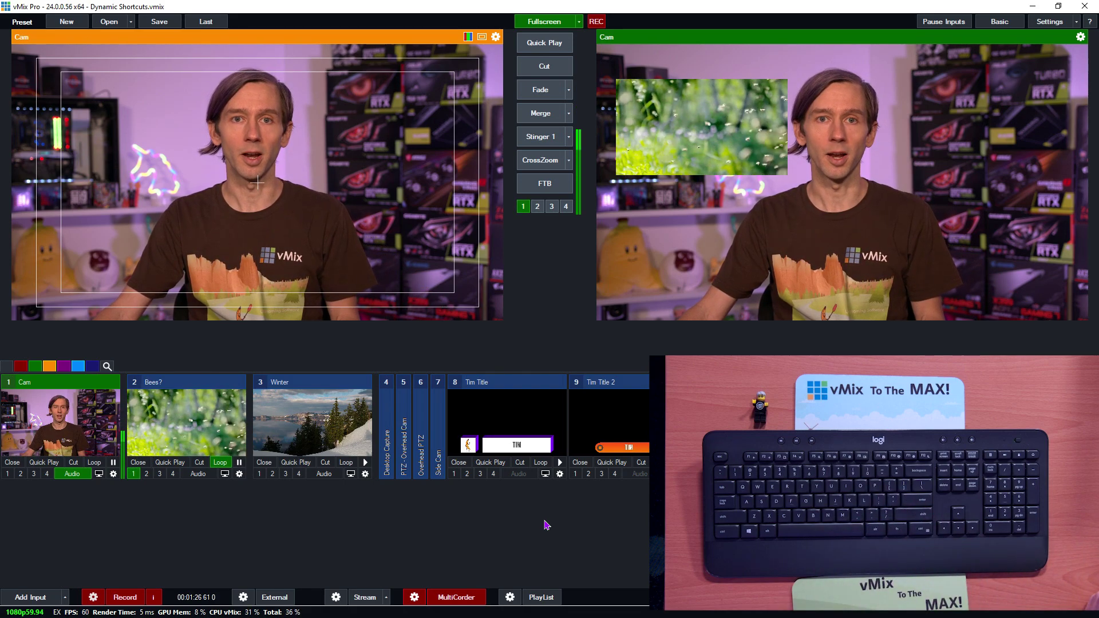
{"action": "key", "text": "h"}
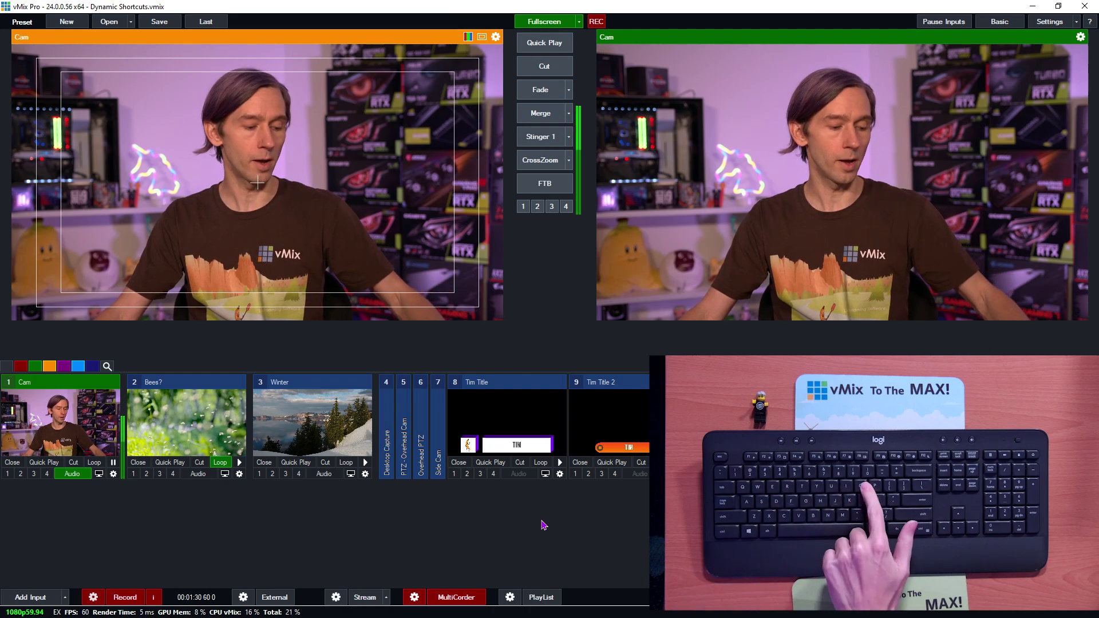
{"action": "key", "text": "p"}
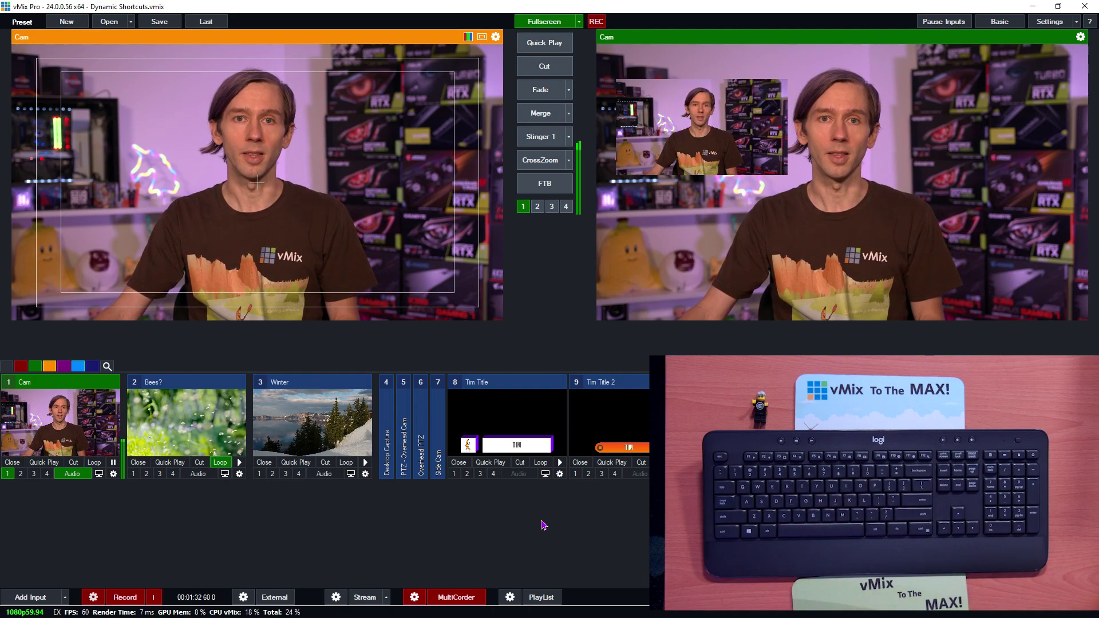
{"action": "key", "text": "p"}
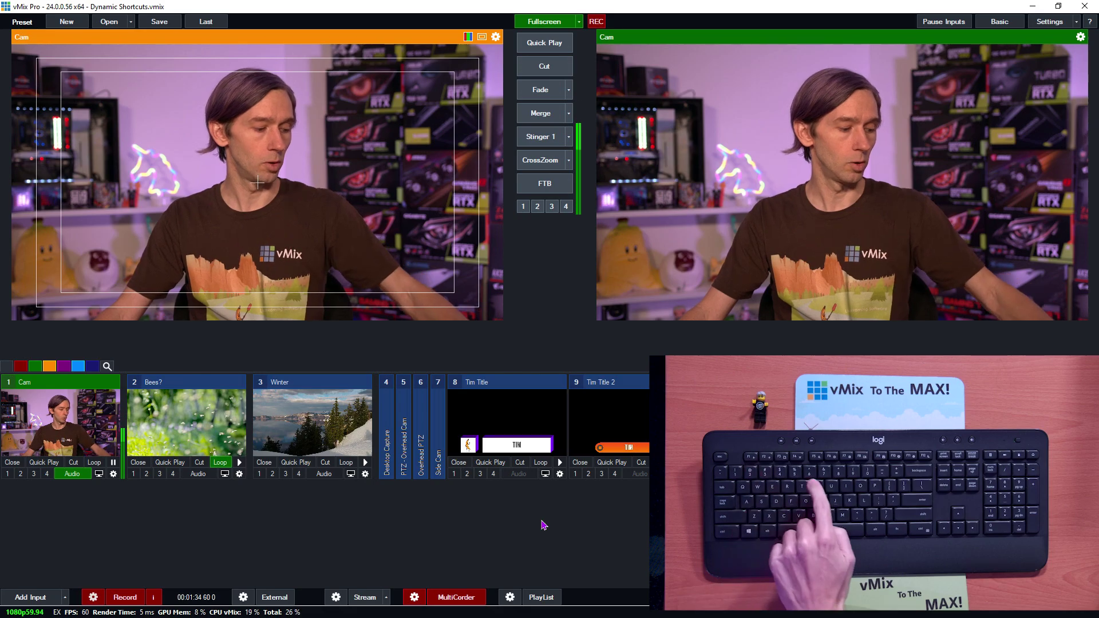
{"action": "key", "text": "y"}
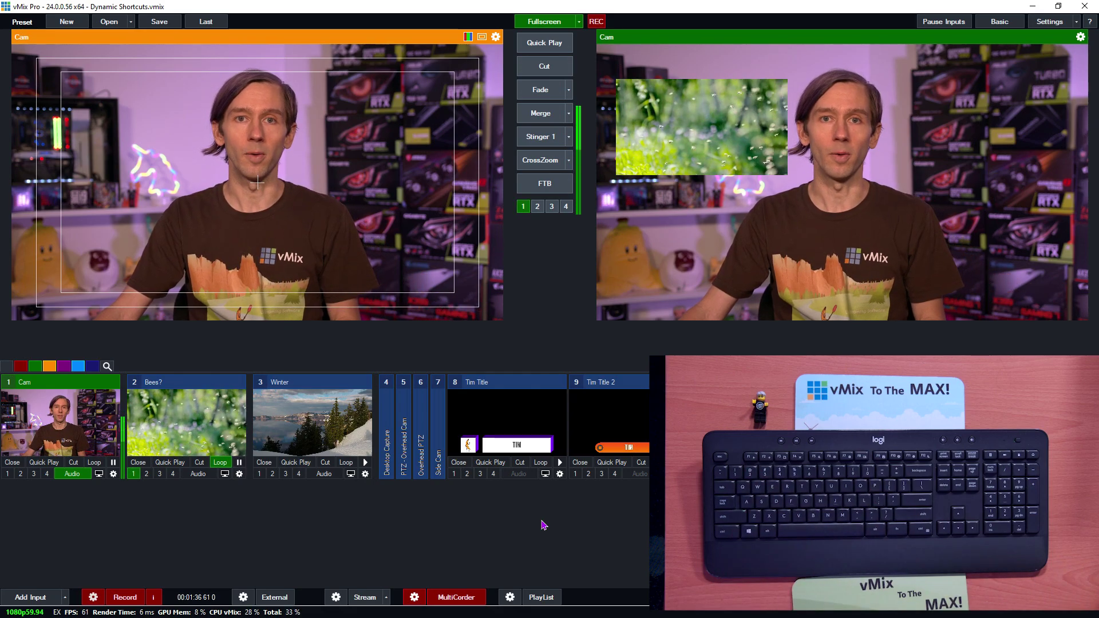
{"action": "key", "text": "y"}
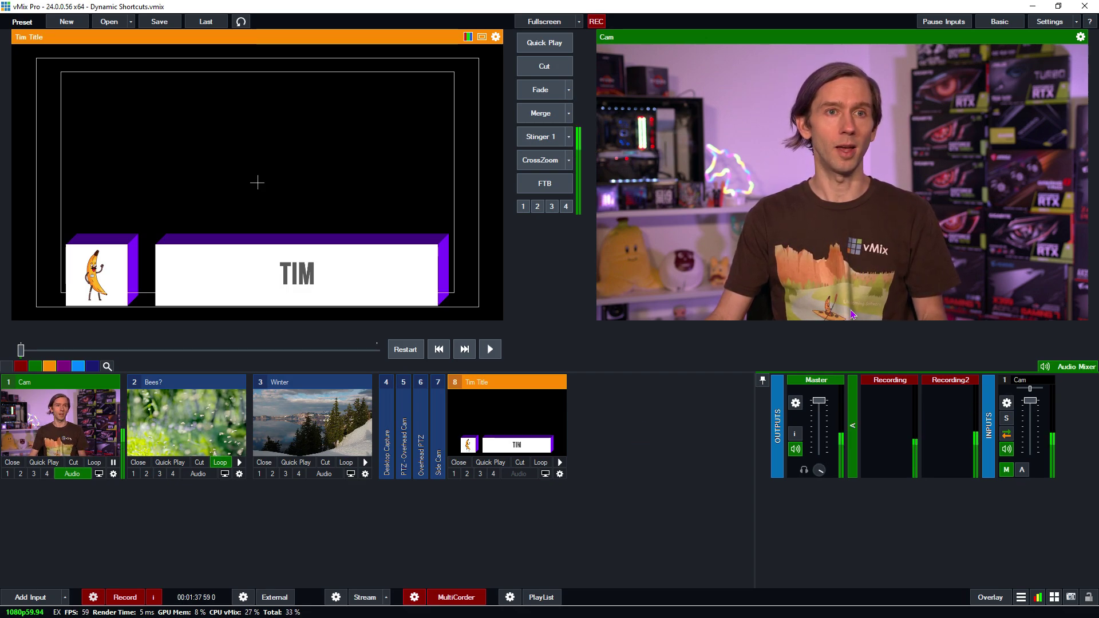
{"action": "left_click", "coordinate": [1046, 23]}
{"action": "left_click", "coordinate": [309, 358]}
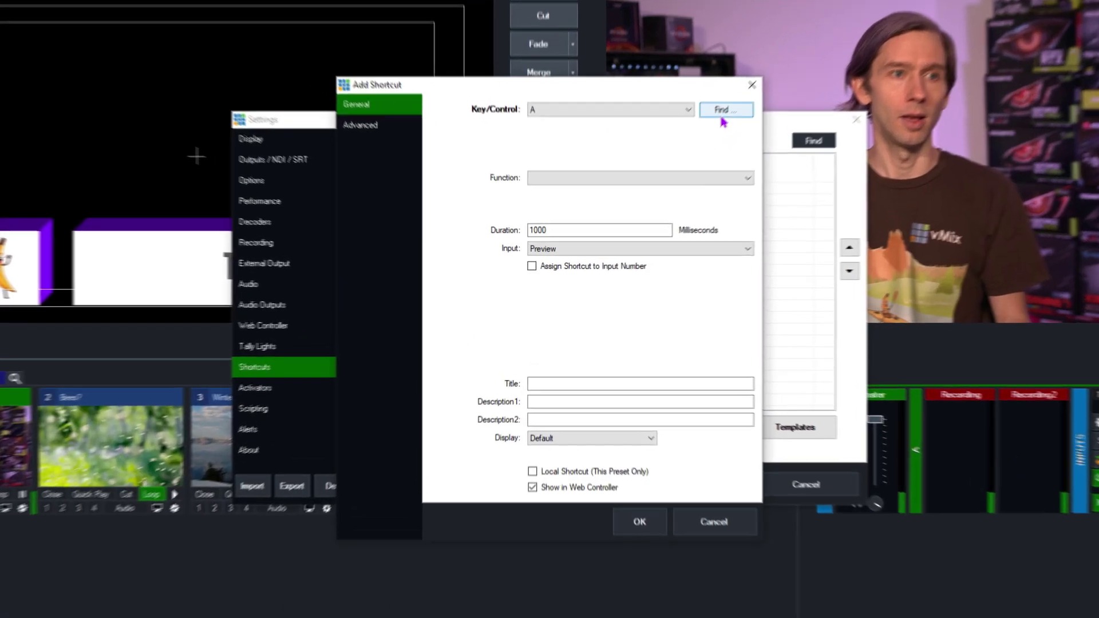
Assign key Z to the new shortcut and set its function to SetText
{"action": "left_click", "coordinate": [695, 144]}
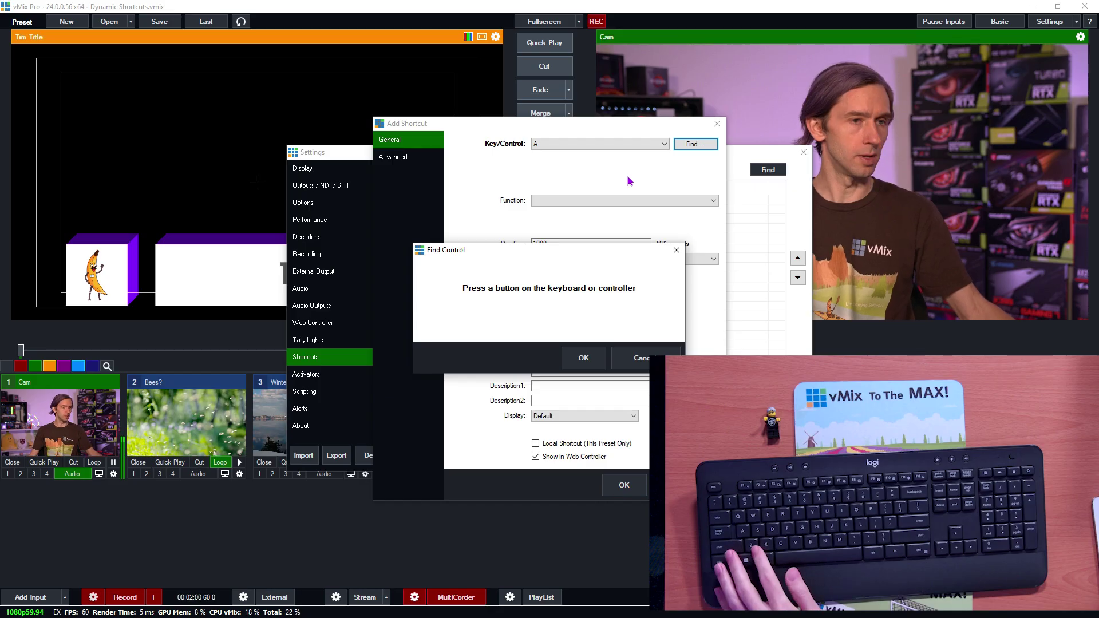
{"action": "key", "text": "z"}
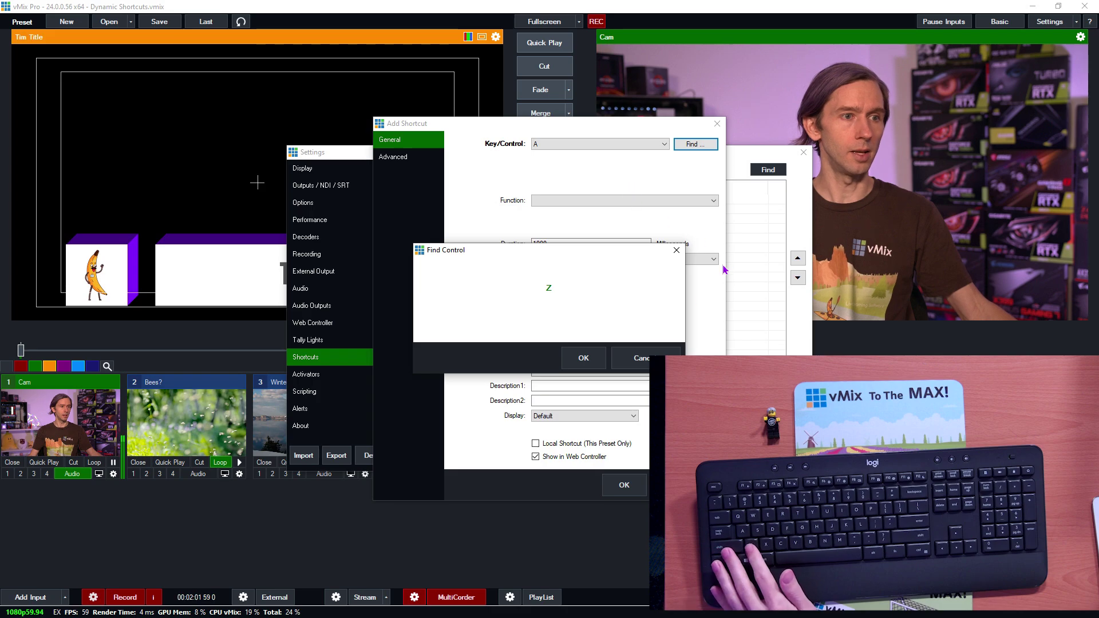
{"action": "left_click", "coordinate": [582, 202]}
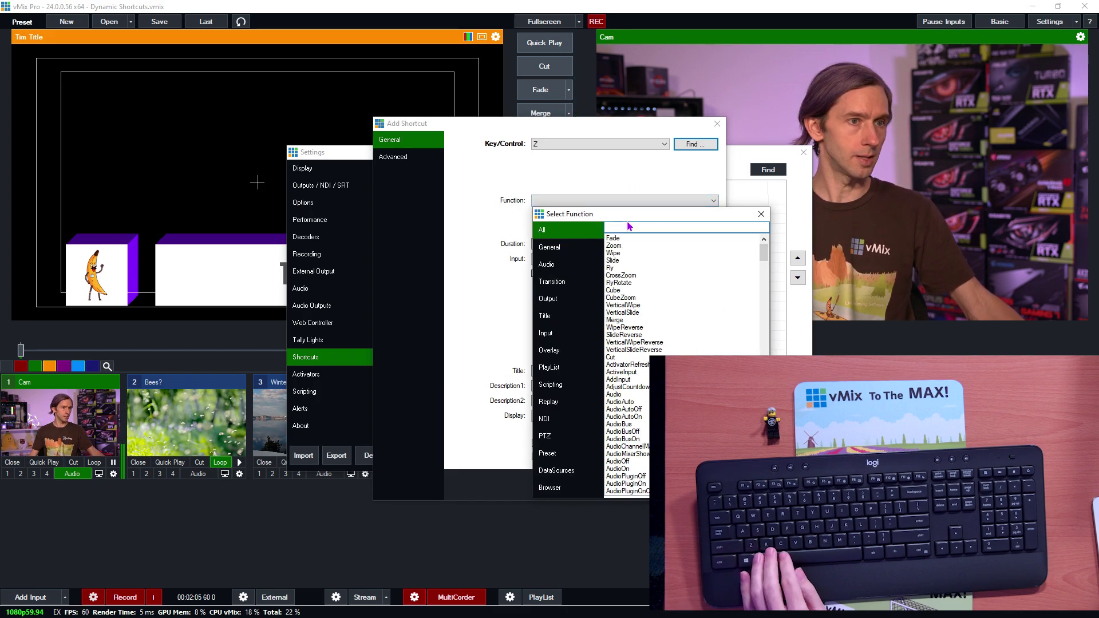
{"action": "type", "text": "set"}
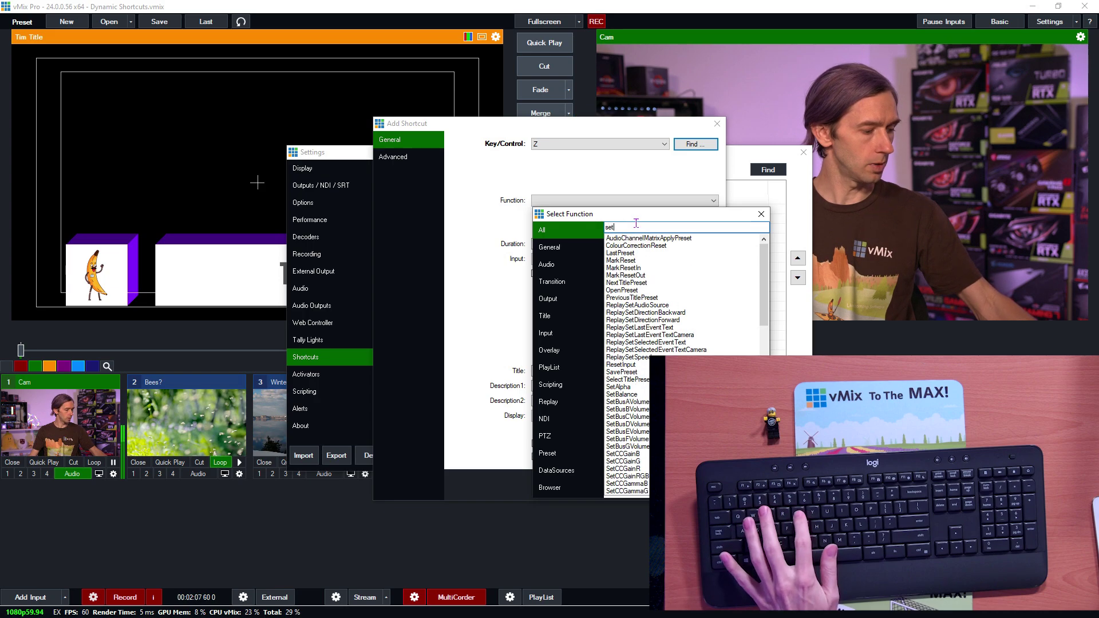
{"action": "type", "text": "text"}
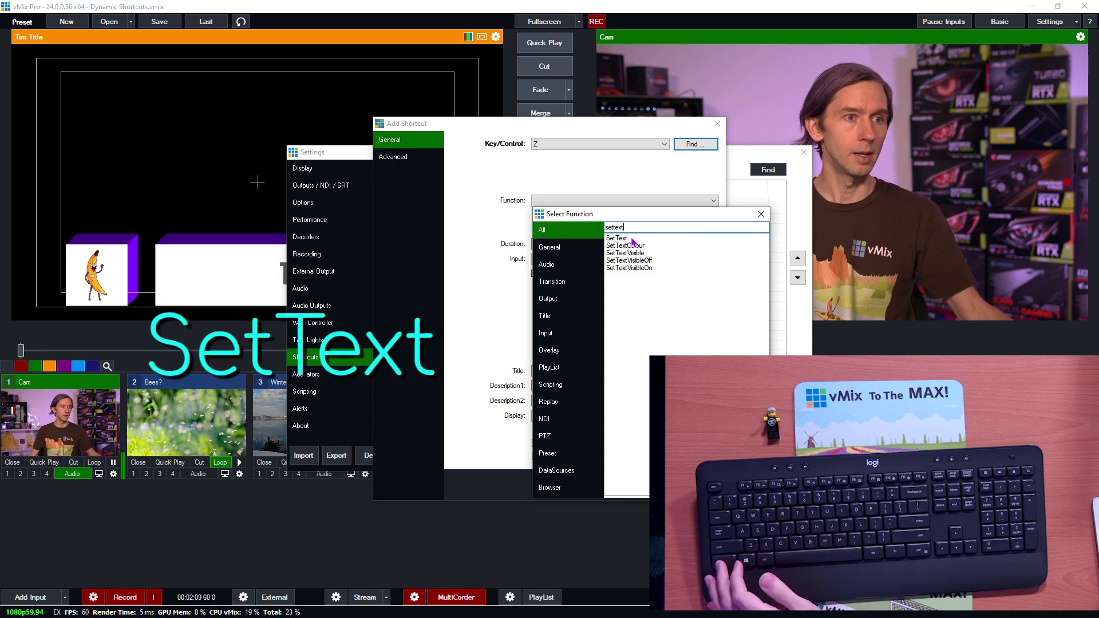
{"action": "double_click", "coordinate": [632, 239]}
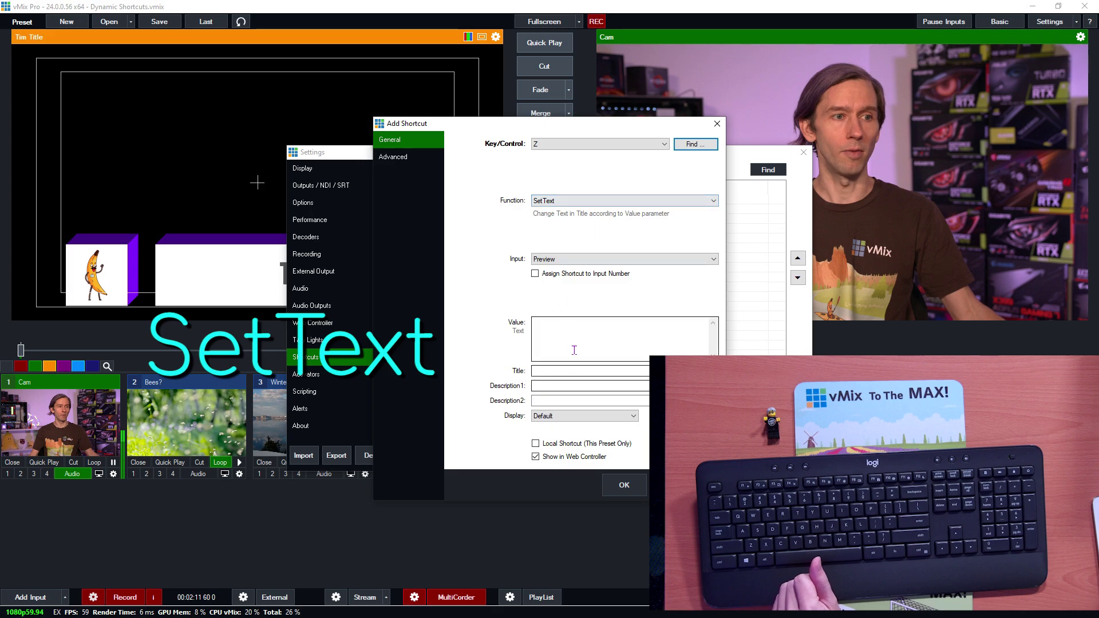
Target 8 Tim Title's Headline.Text with value Dynamic1, make it local, and save the Z shortcut
{"action": "left_click", "coordinate": [552, 258]}
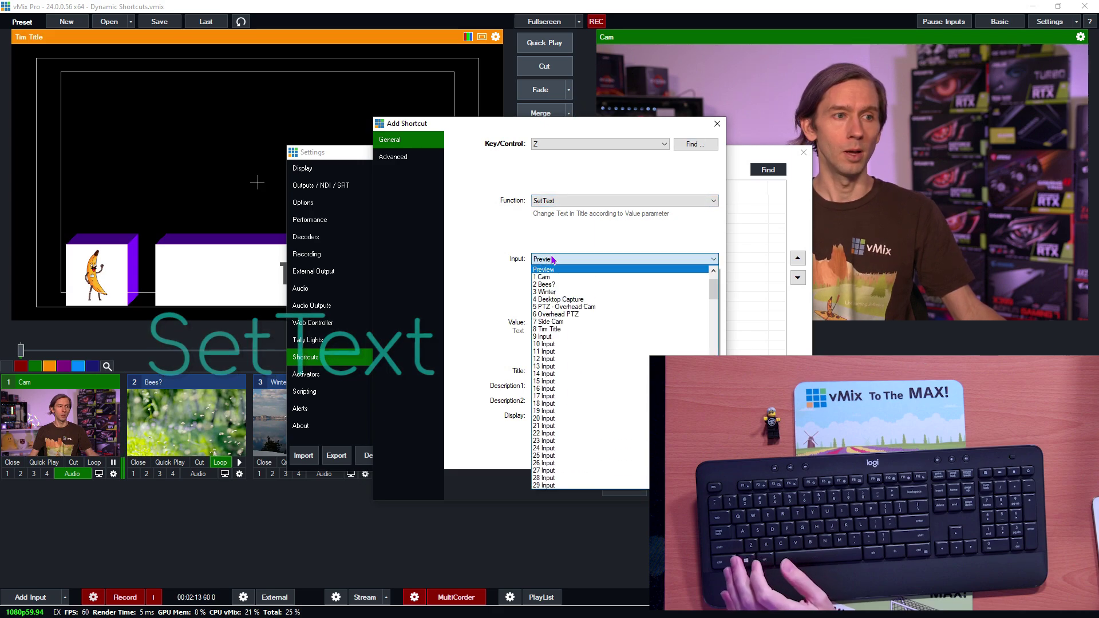
{"action": "left_click", "coordinate": [557, 330]}
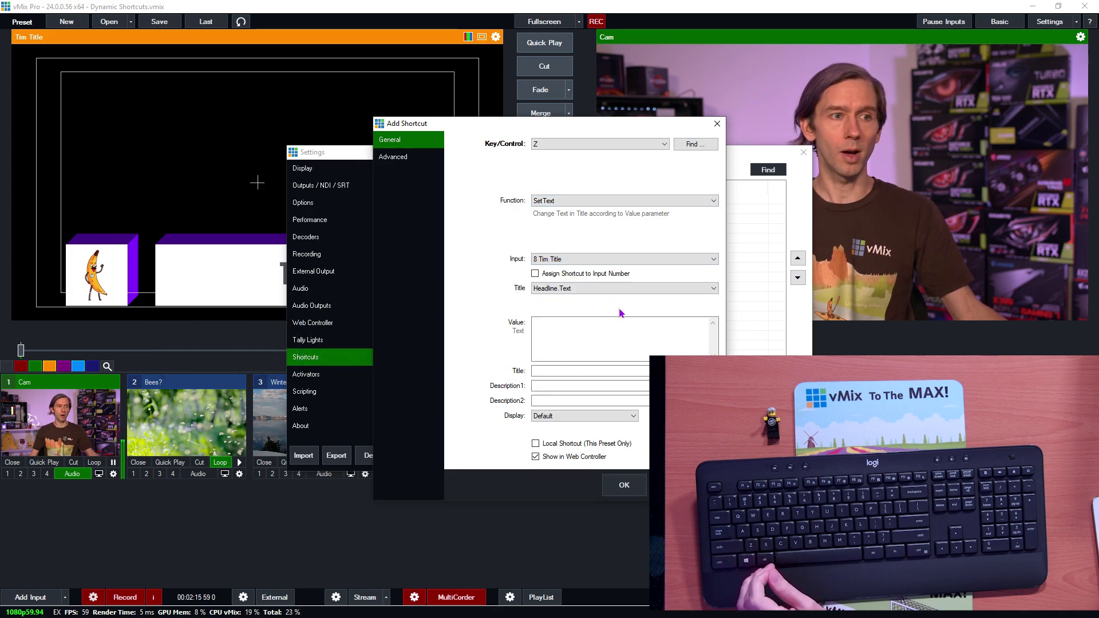
{"action": "left_click", "coordinate": [551, 289]}
{"action": "left_click", "coordinate": [560, 299]}
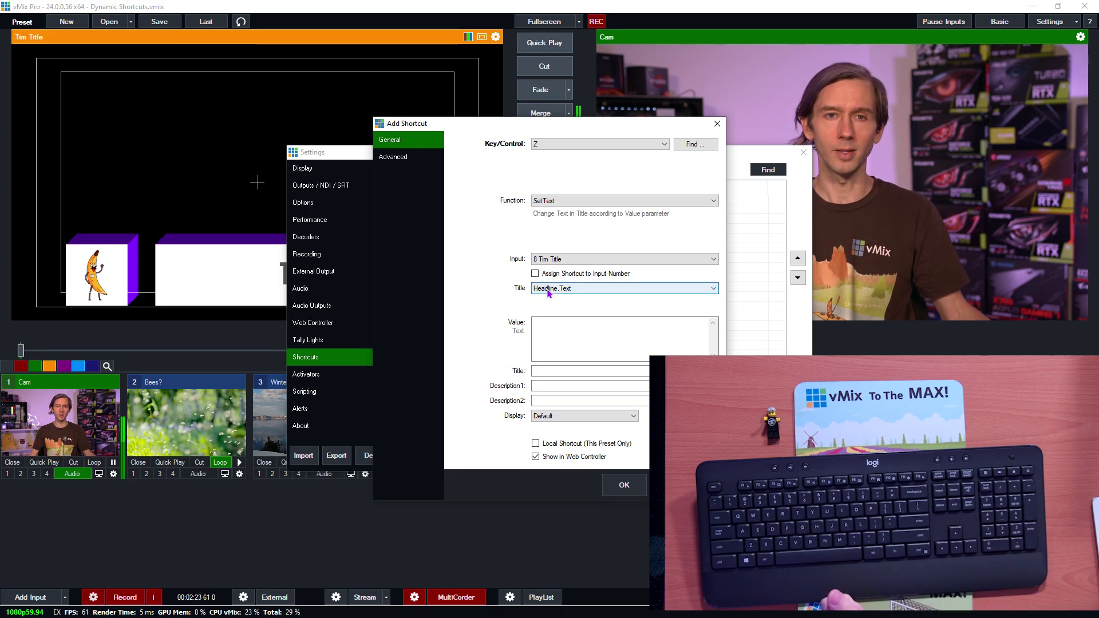
{"action": "left_click", "coordinate": [556, 336]}
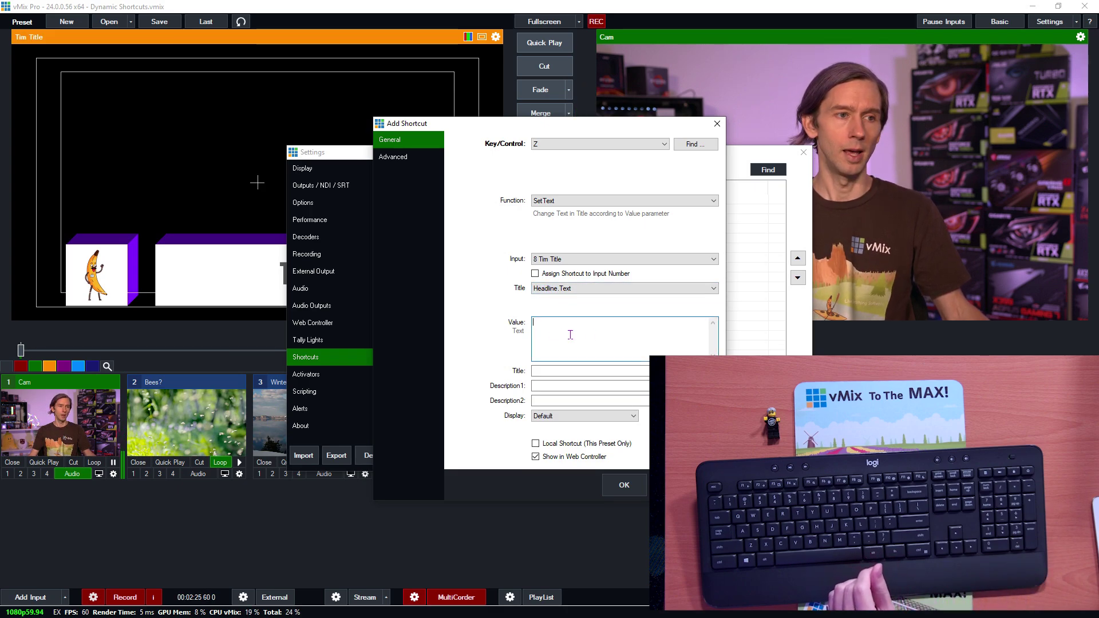
{"action": "type", "text": "D"}
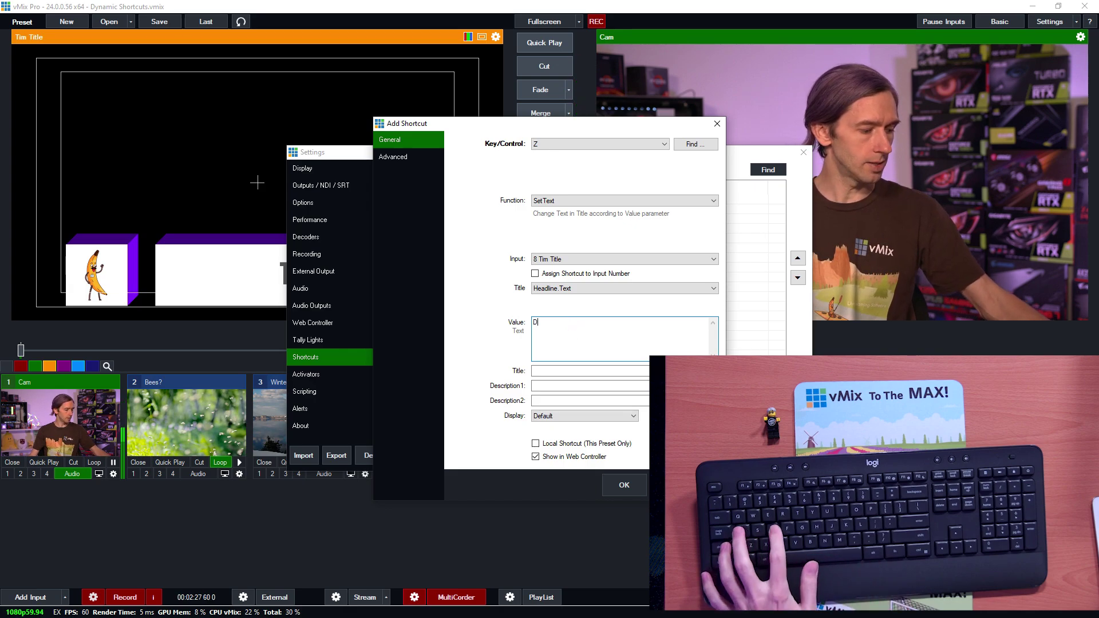
{"action": "type", "text": "yn"}
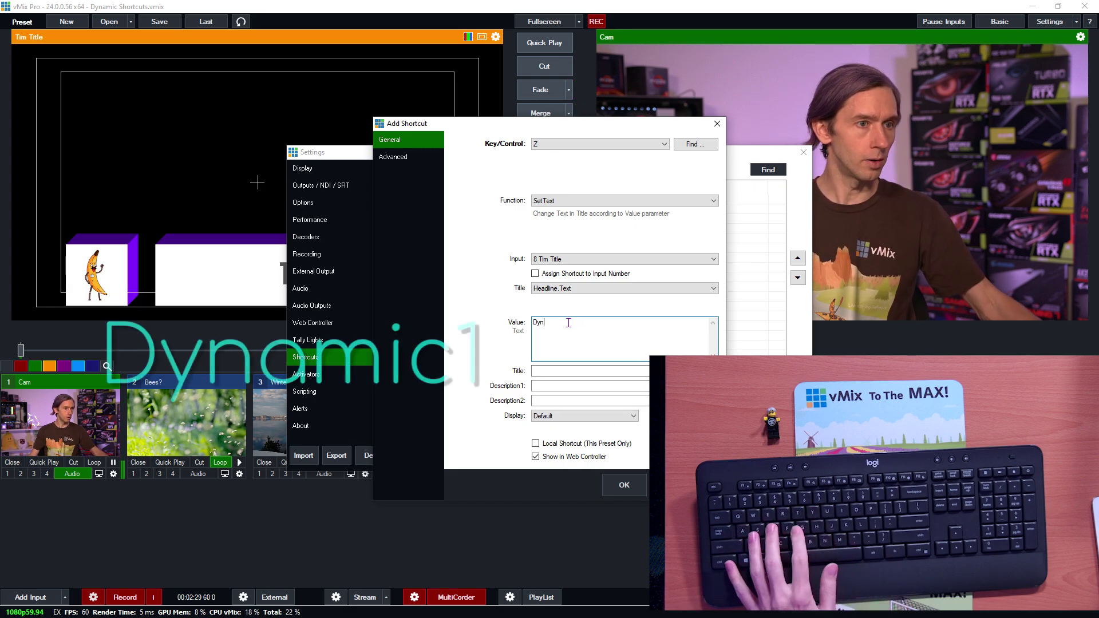
{"action": "type", "text": "ami"}
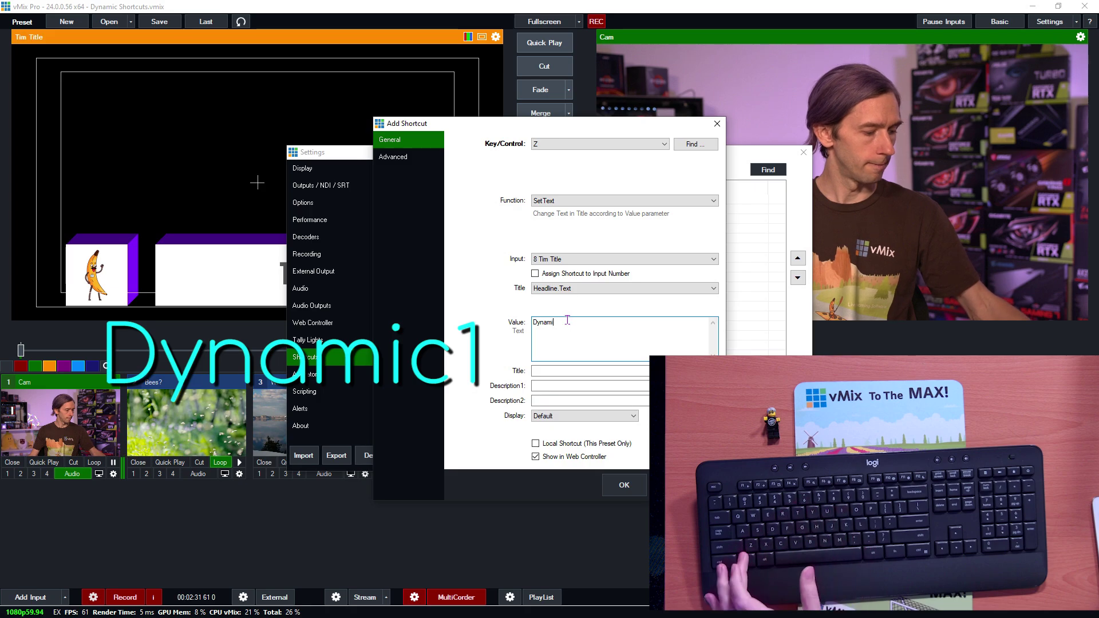
{"action": "type", "text": "c1"}
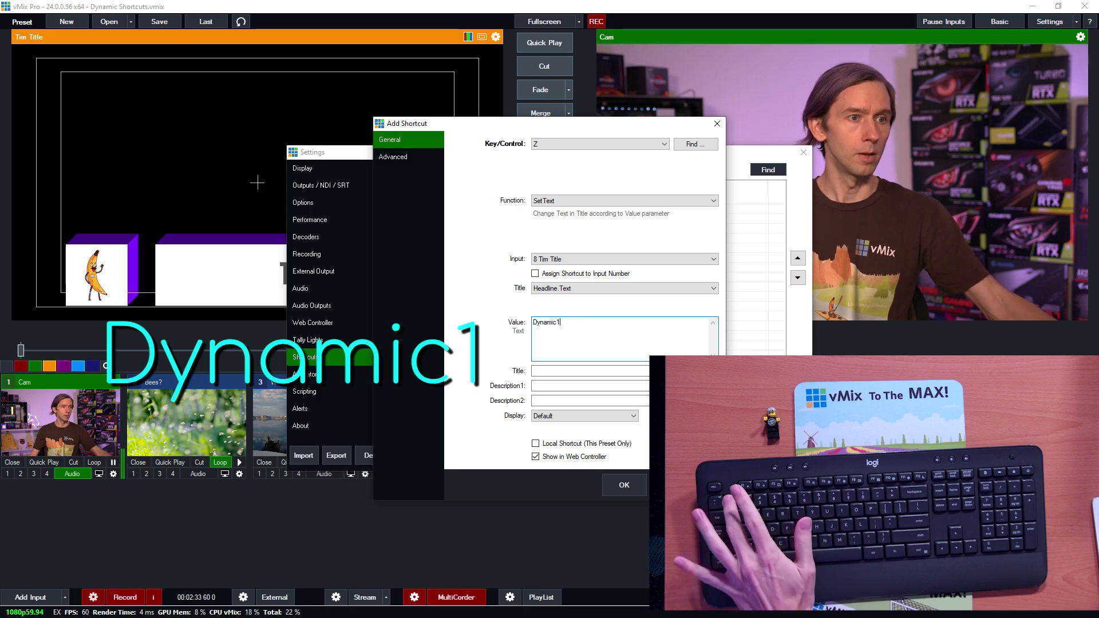
{"action": "left_click", "coordinate": [563, 444]}
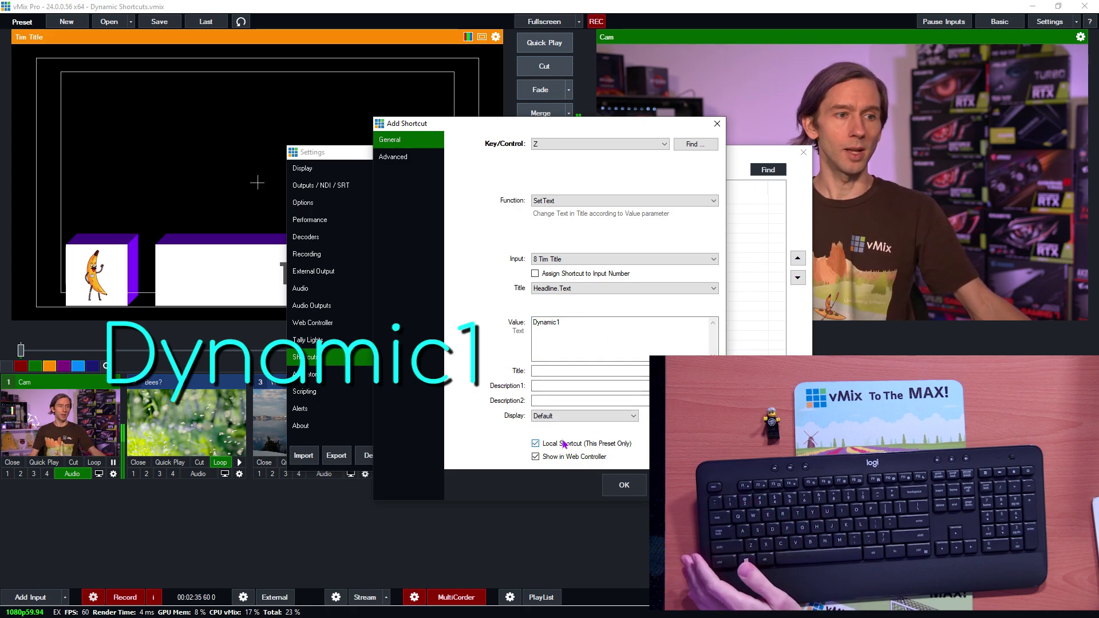
{"action": "left_click", "coordinate": [625, 486]}
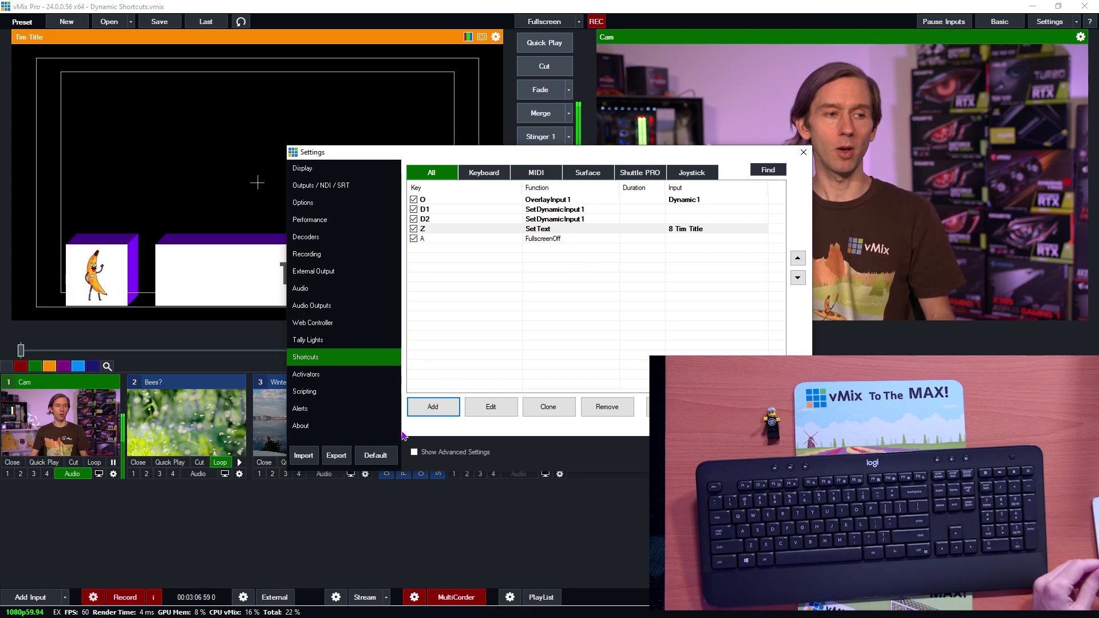
Add a new shortcut on key X using the SetDynamicValue1 function
{"action": "left_click", "coordinate": [433, 405]}
{"action": "left_click", "coordinate": [689, 144]}
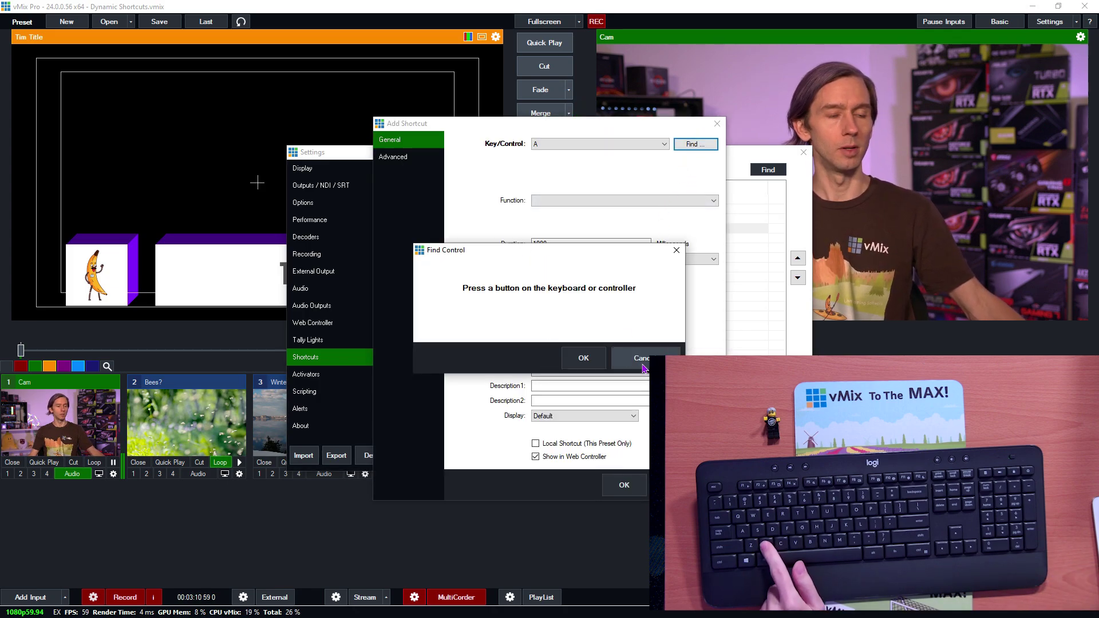
{"action": "key", "text": "x"}
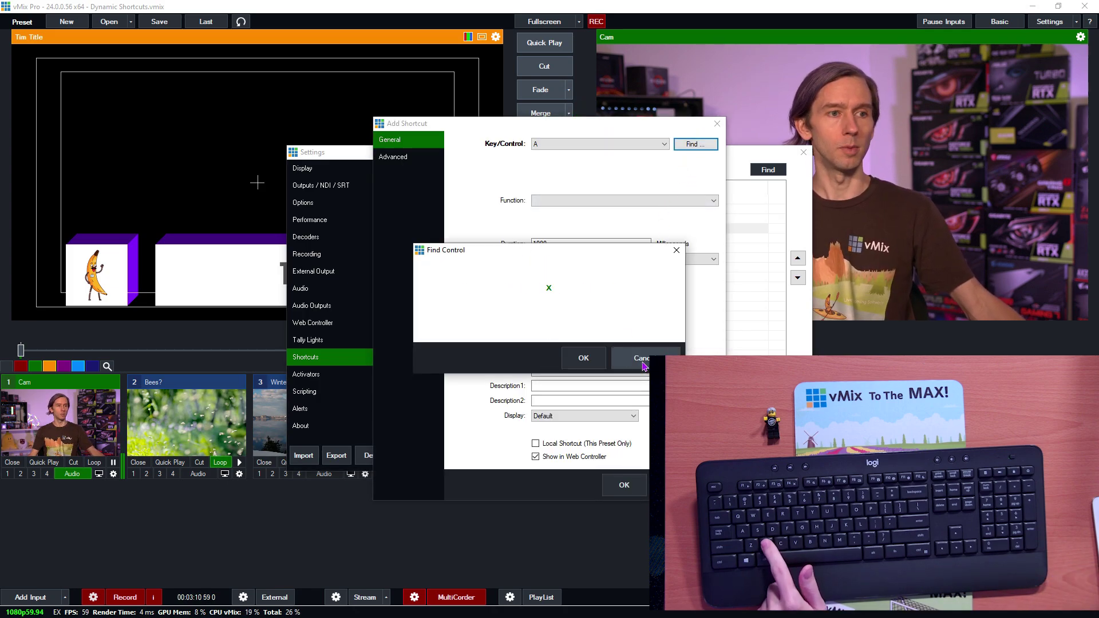
{"action": "left_click", "coordinate": [584, 358]}
{"action": "left_click", "coordinate": [648, 202]}
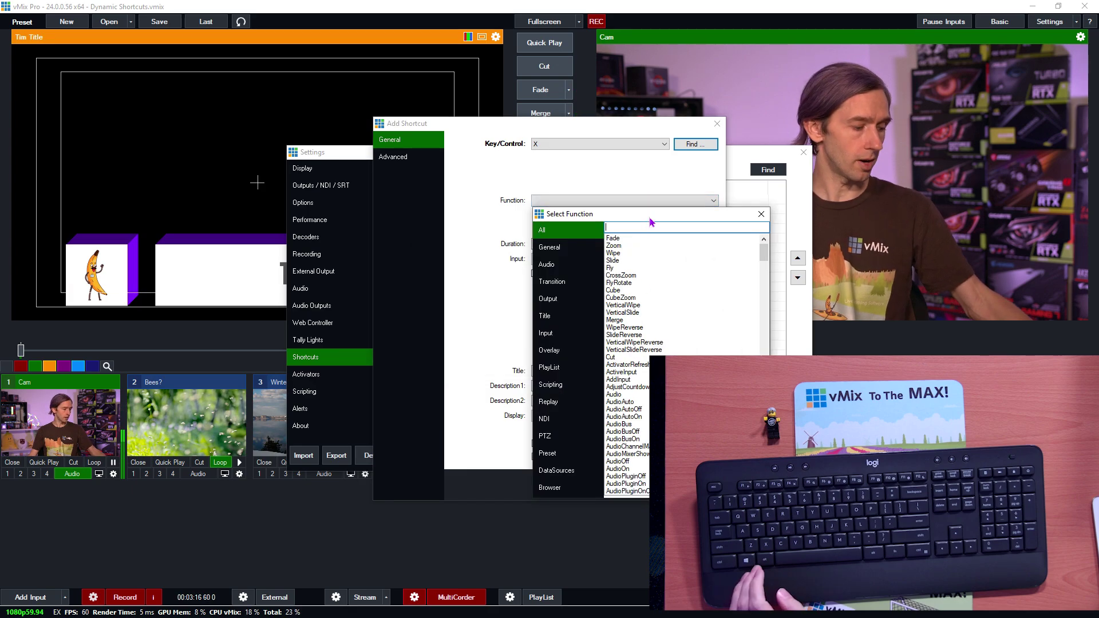
{"action": "type", "text": "set"}
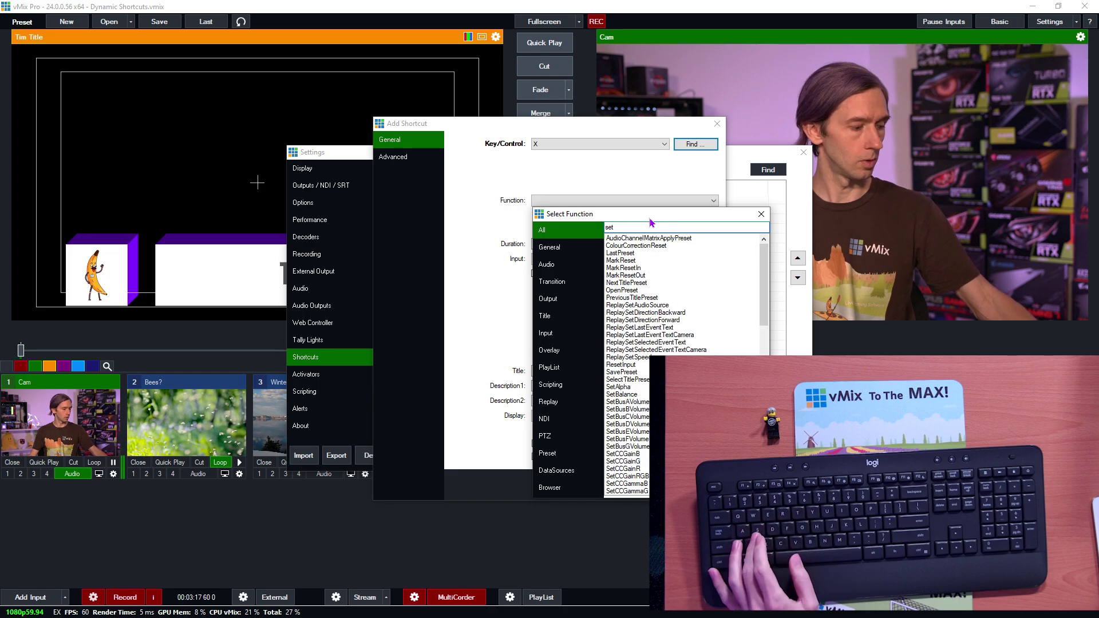
{"action": "type", "text": "dyna"}
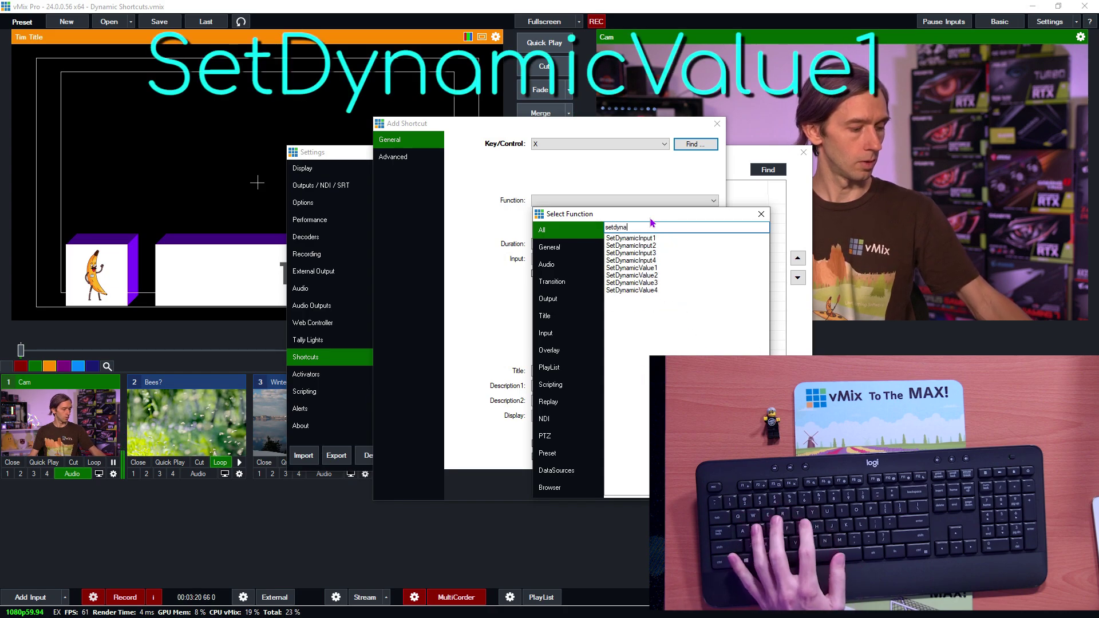
{"action": "type", "text": "mic"}
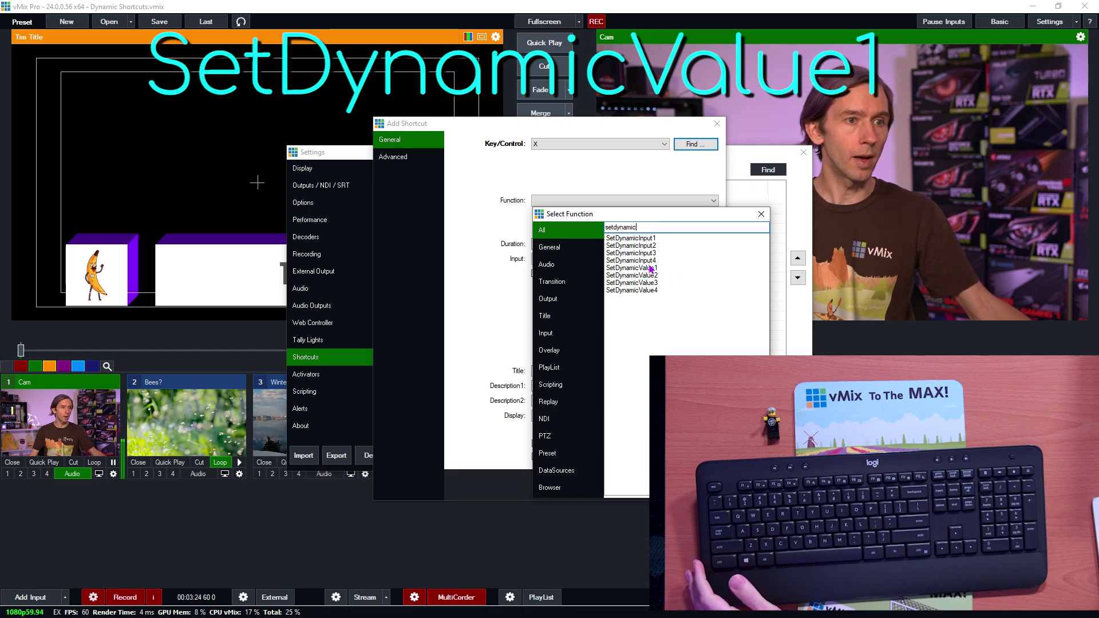
{"action": "double_click", "coordinate": [650, 268]}
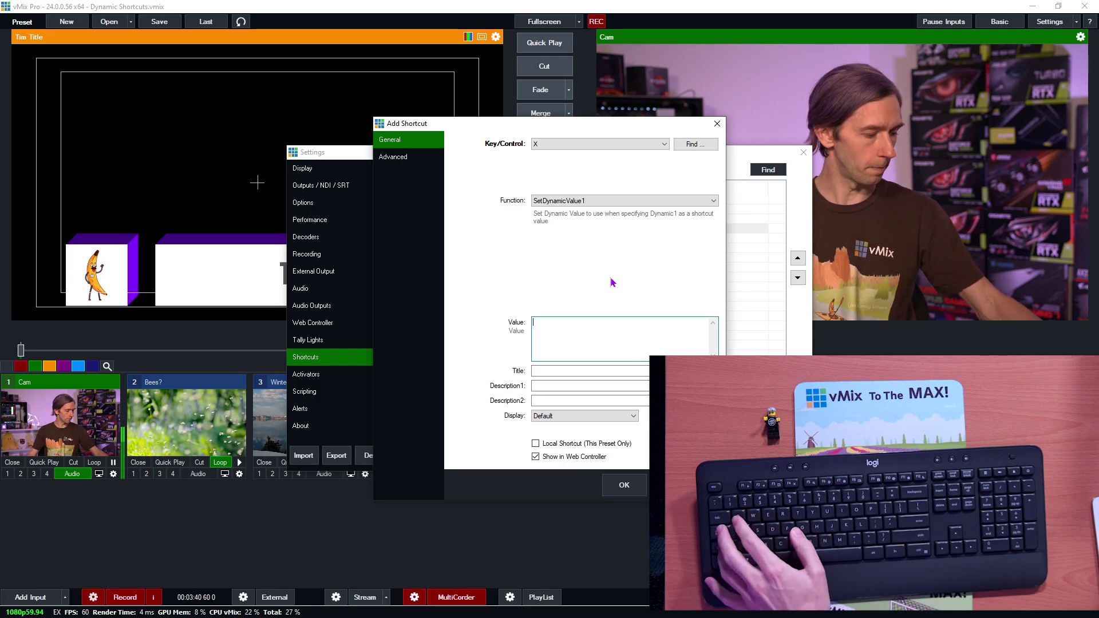
Enter G'day! as the X shortcut's value and save it
{"action": "type", "text": "G'd"}
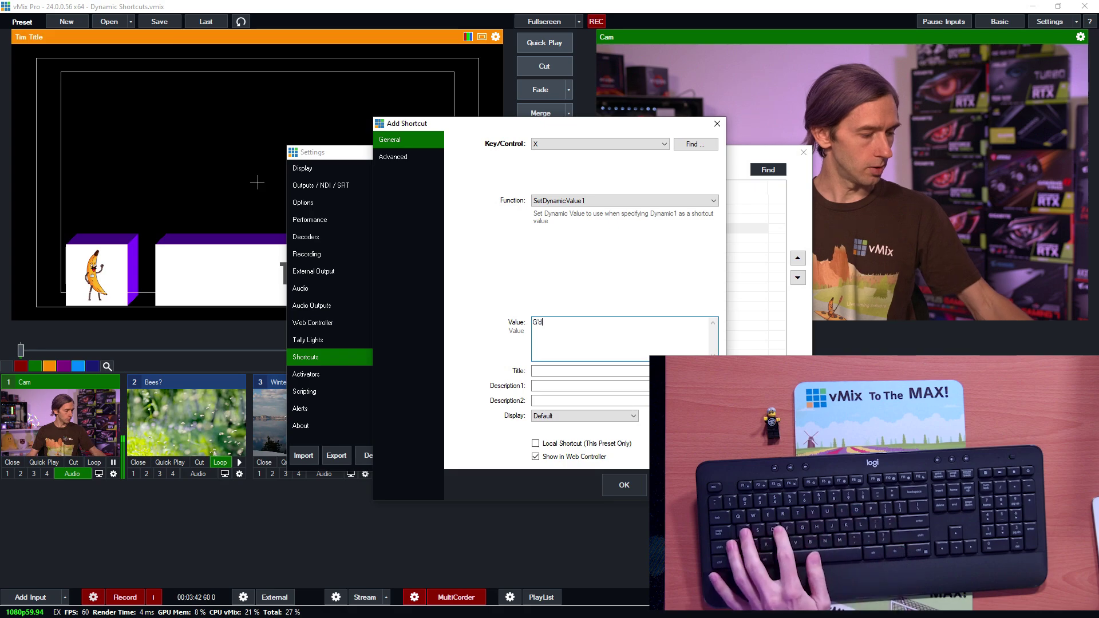
{"action": "type", "text": "ay!"}
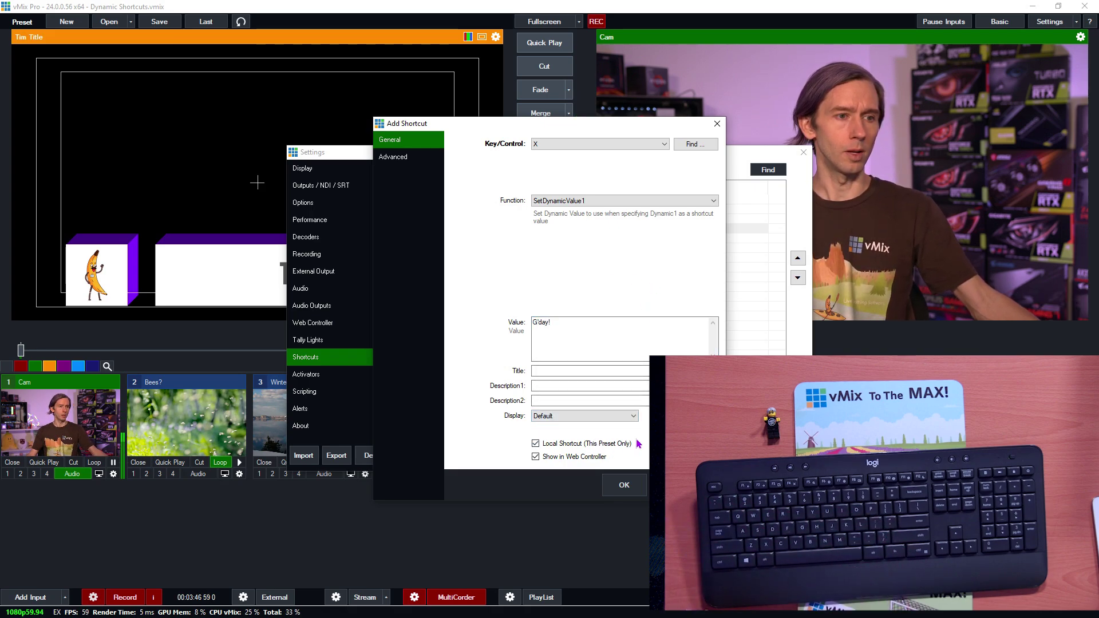
{"action": "left_click", "coordinate": [624, 485]}
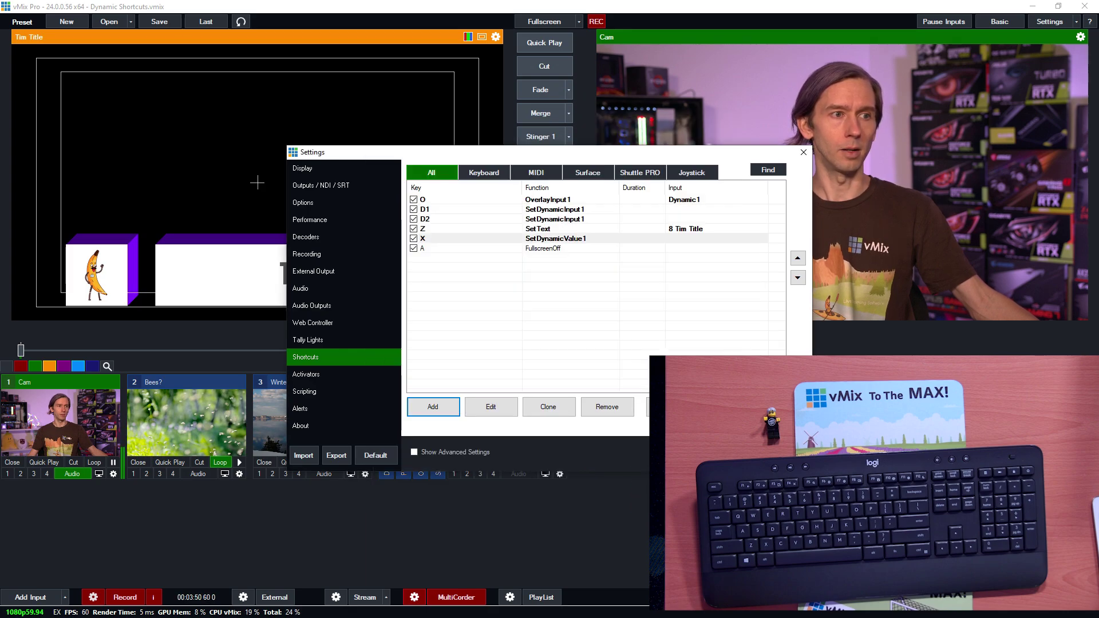
Close Settings and push Dynamic Value 1 into Tim Title so its headline reads G'DAY!
{"action": "key", "text": "Return"}
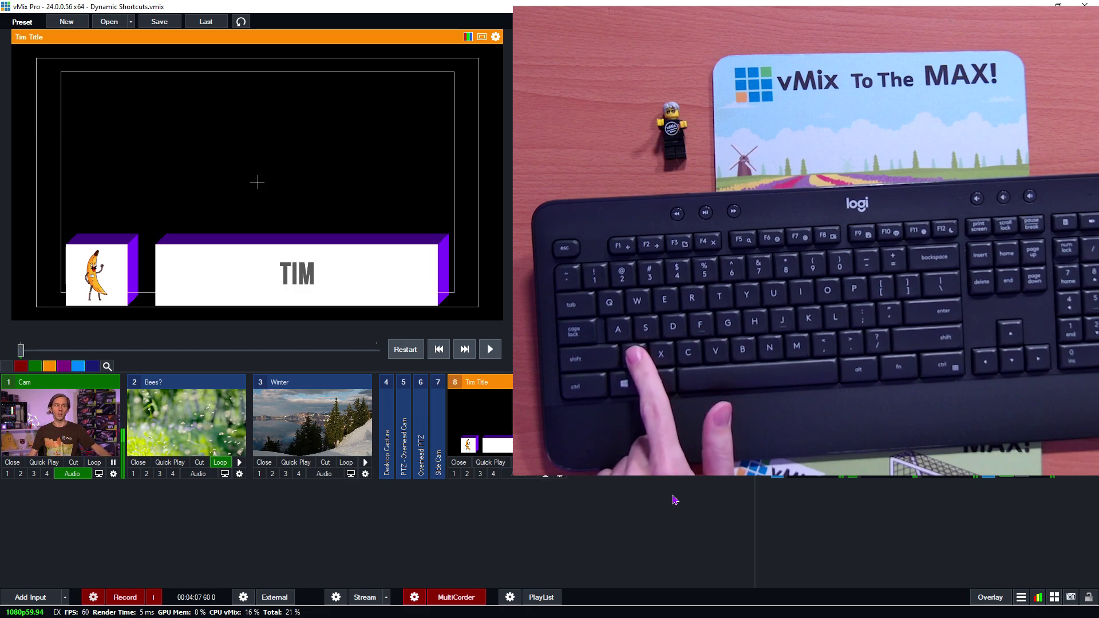
{"action": "key", "text": "z"}
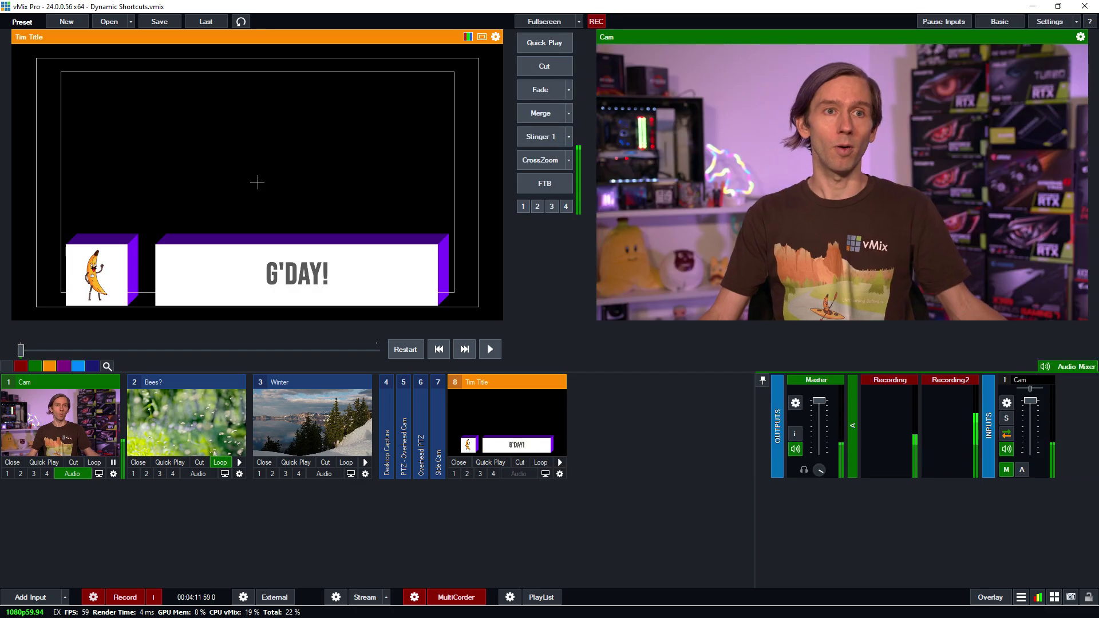
{"action": "left_click", "coordinate": [1050, 22]}
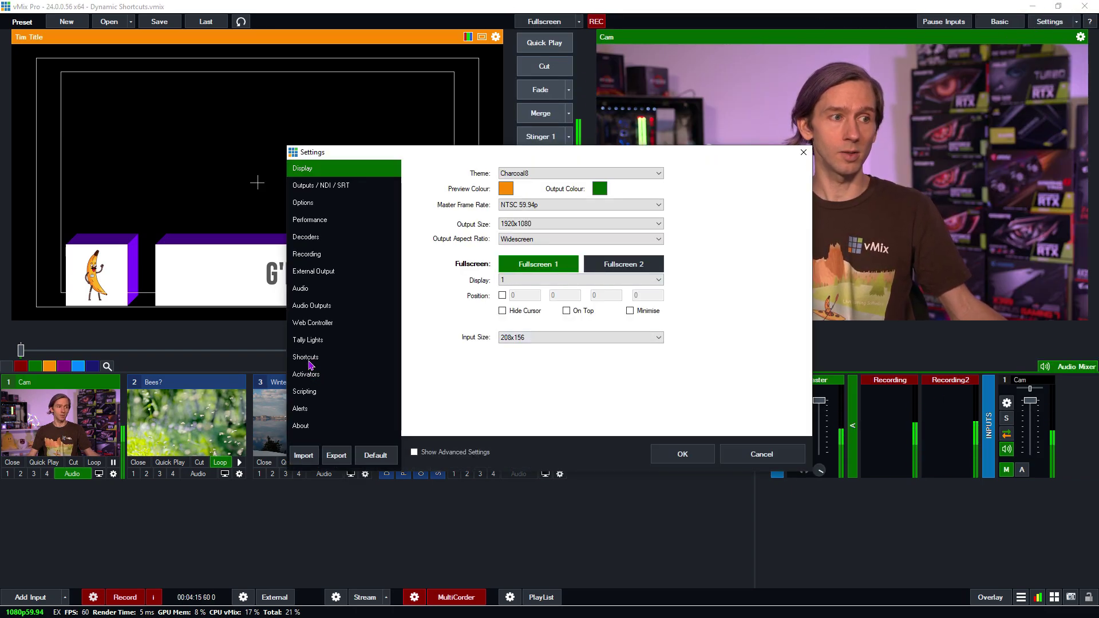
Duplicate the X SetDynamicValue1 shortcut in the Shortcuts settings
{"action": "left_click", "coordinate": [307, 358]}
{"action": "left_click", "coordinate": [564, 240]}
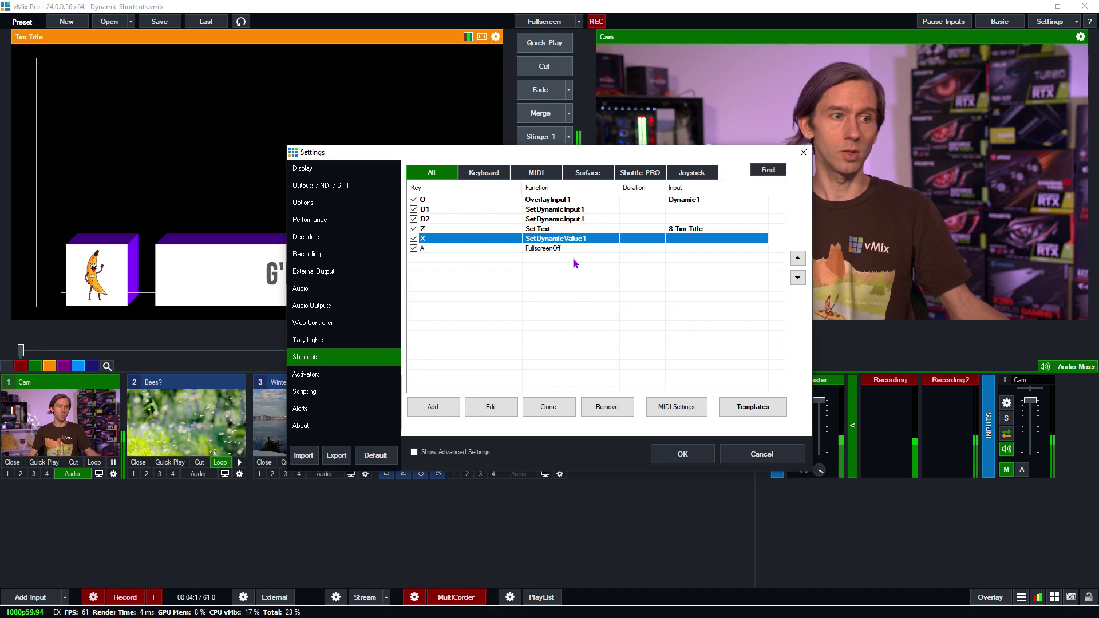
{"action": "left_click", "coordinate": [558, 407]}
{"action": "left_click", "coordinate": [580, 249]}
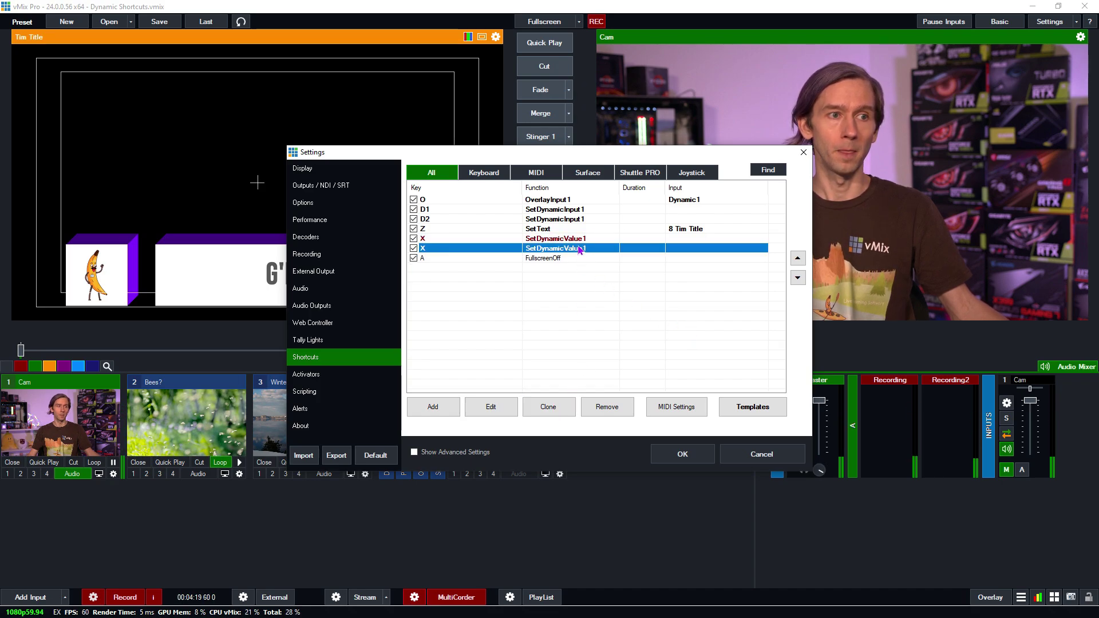
Change the copied shortcut's key to C and its value to Booyah!, then save it
{"action": "left_click", "coordinate": [509, 406]}
{"action": "left_click", "coordinate": [694, 145]}
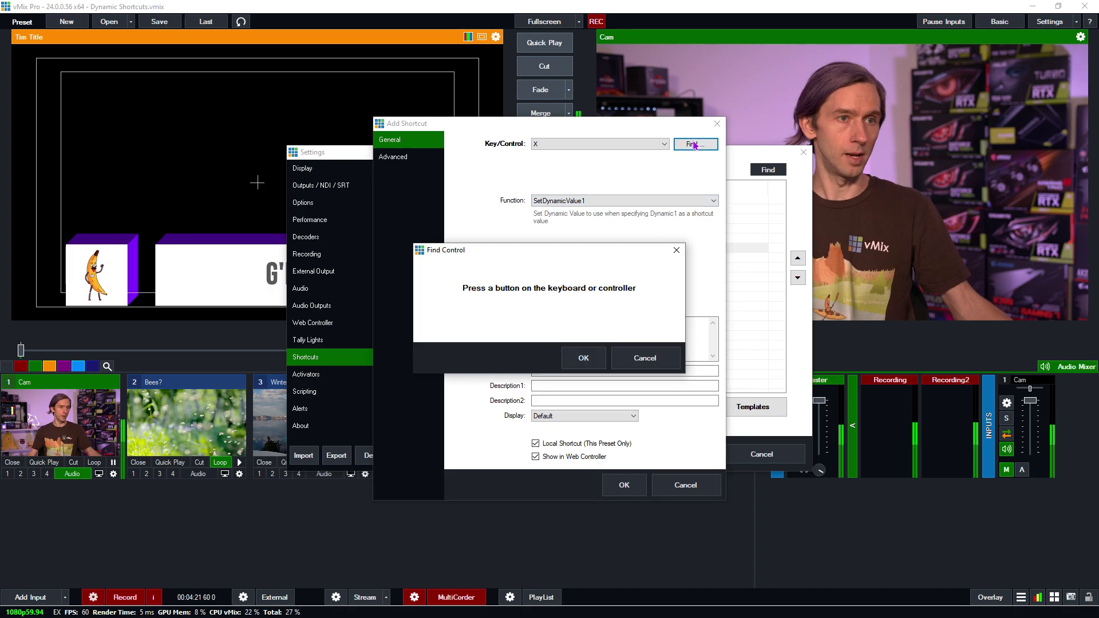
{"action": "key", "text": "c"}
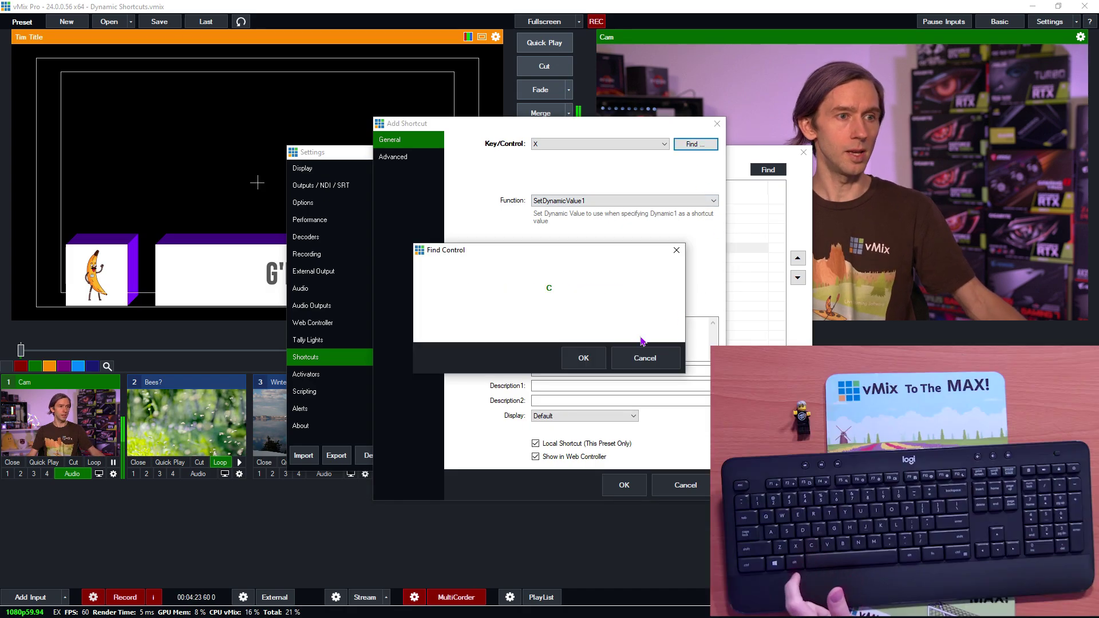
{"action": "left_click", "coordinate": [584, 357]}
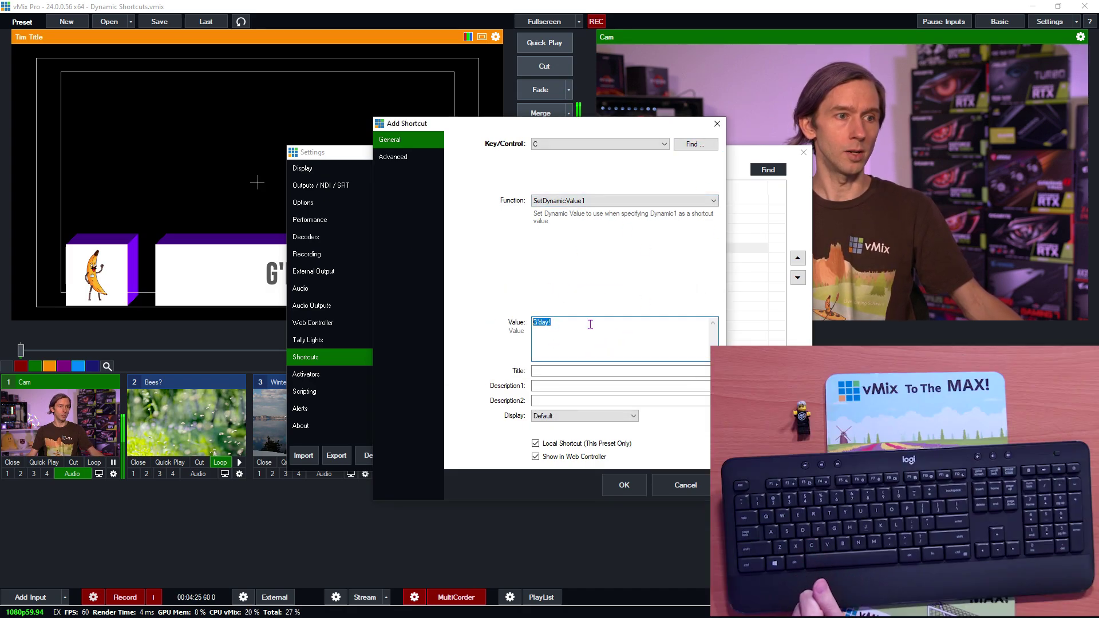
{"action": "type", "text": "B"}
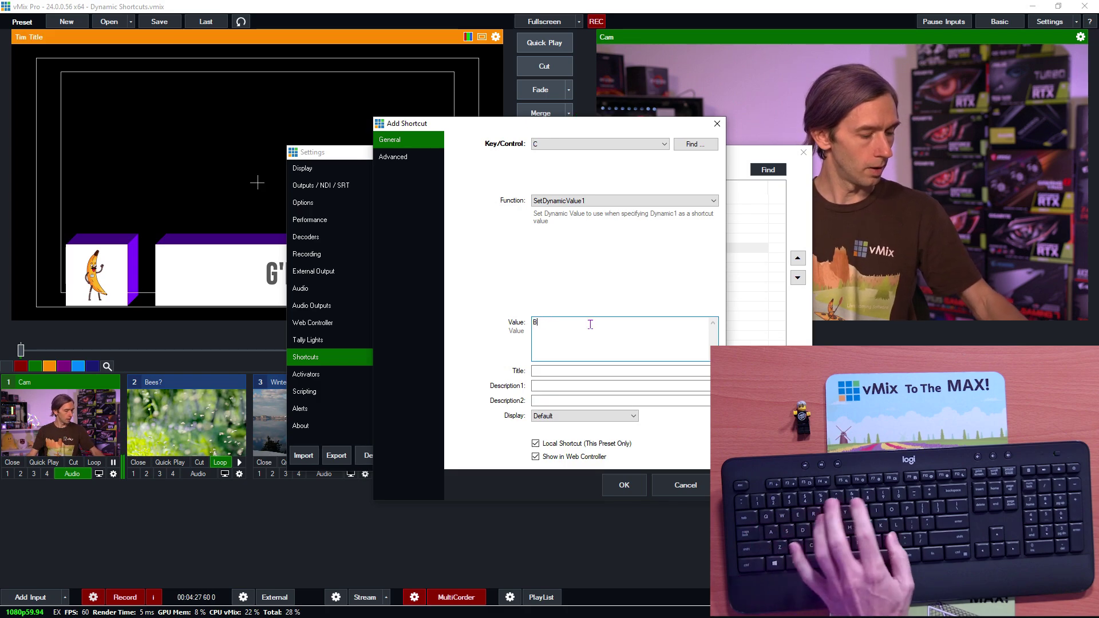
{"action": "type", "text": "ooyah"}
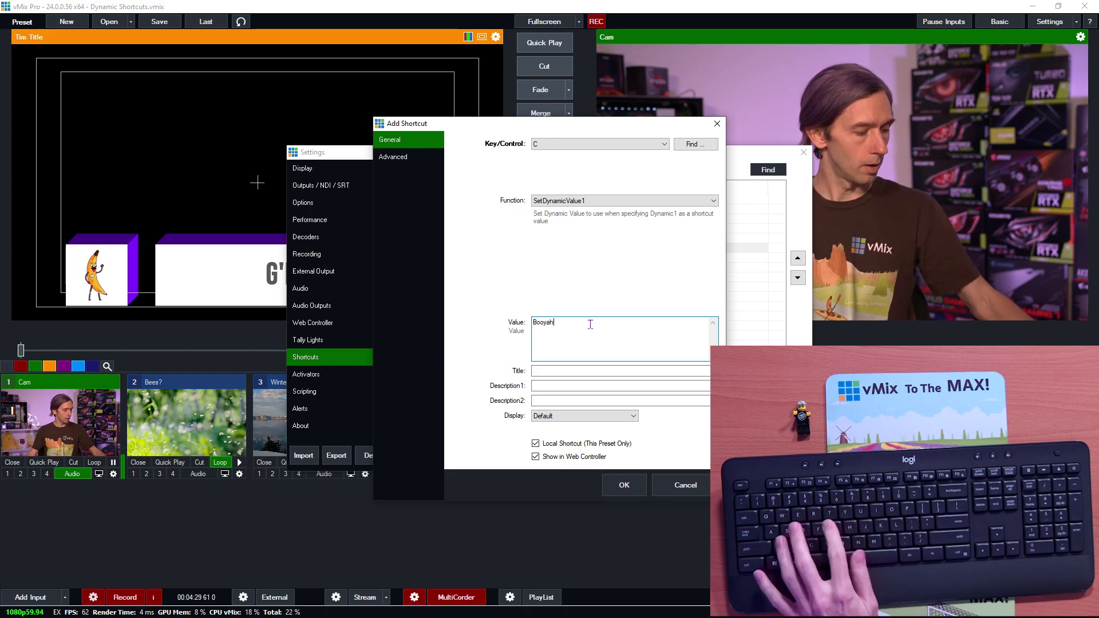
{"action": "type", "text": "!"}
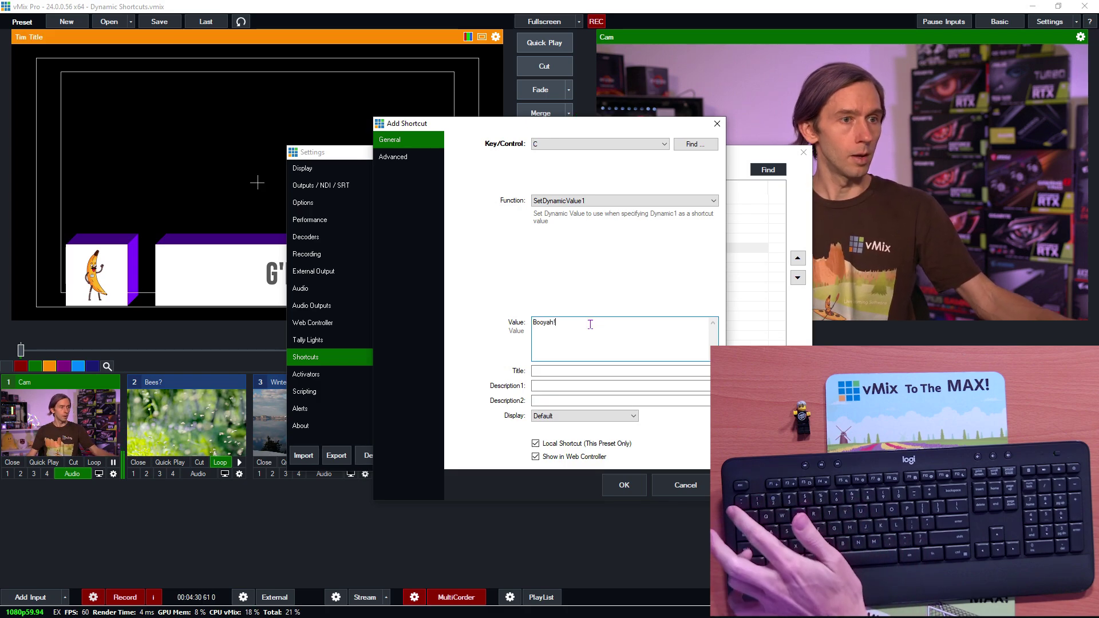
{"action": "left_click", "coordinate": [625, 485]}
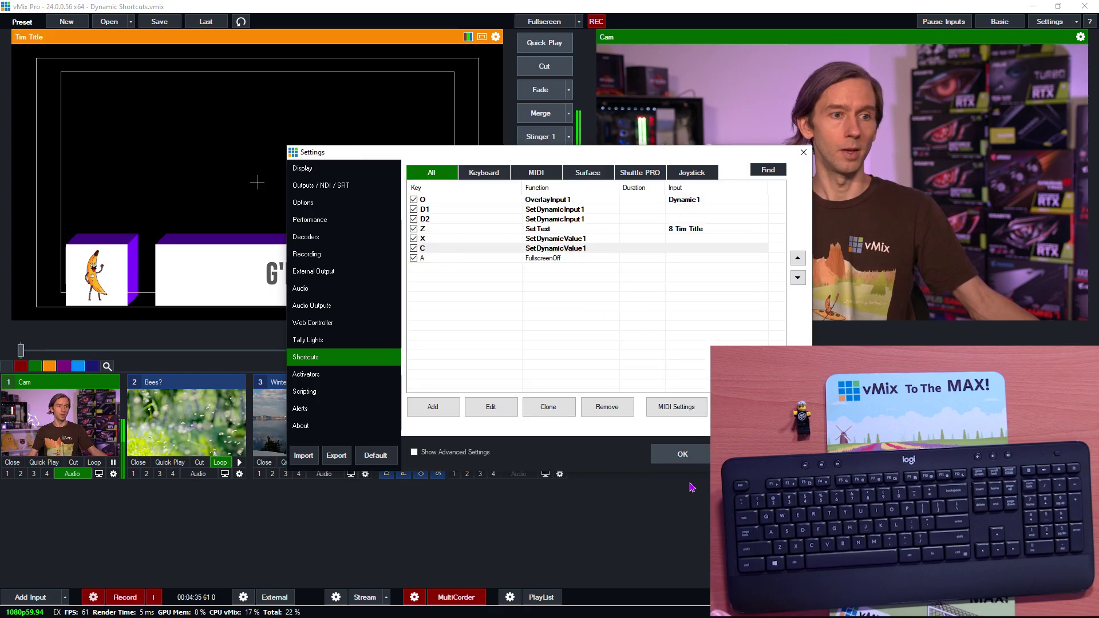
Close Settings and toggle the Tim Title headline between BOOYAH! and G'DAY!, ending on BOOYAH!
{"action": "key", "text": "Return"}
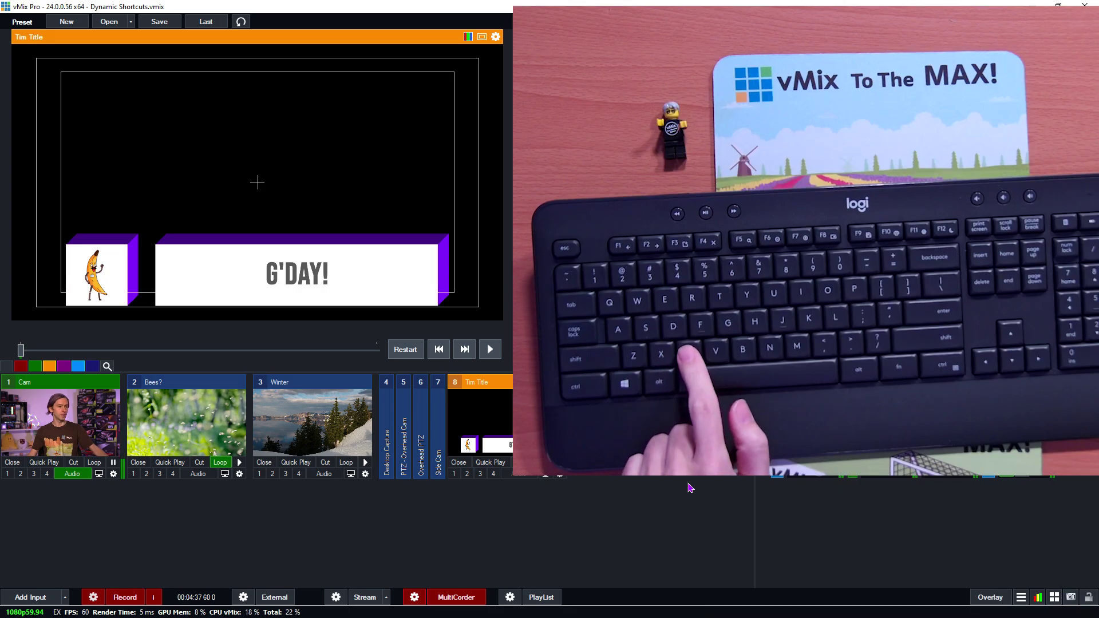
{"action": "key", "text": "c"}
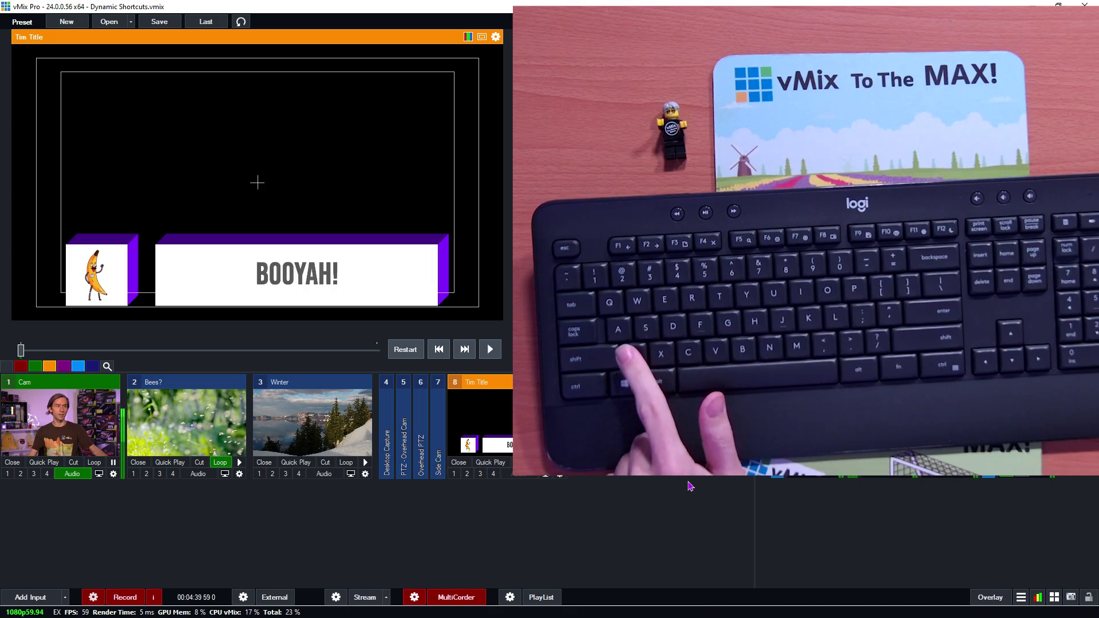
{"action": "key", "text": "c"}
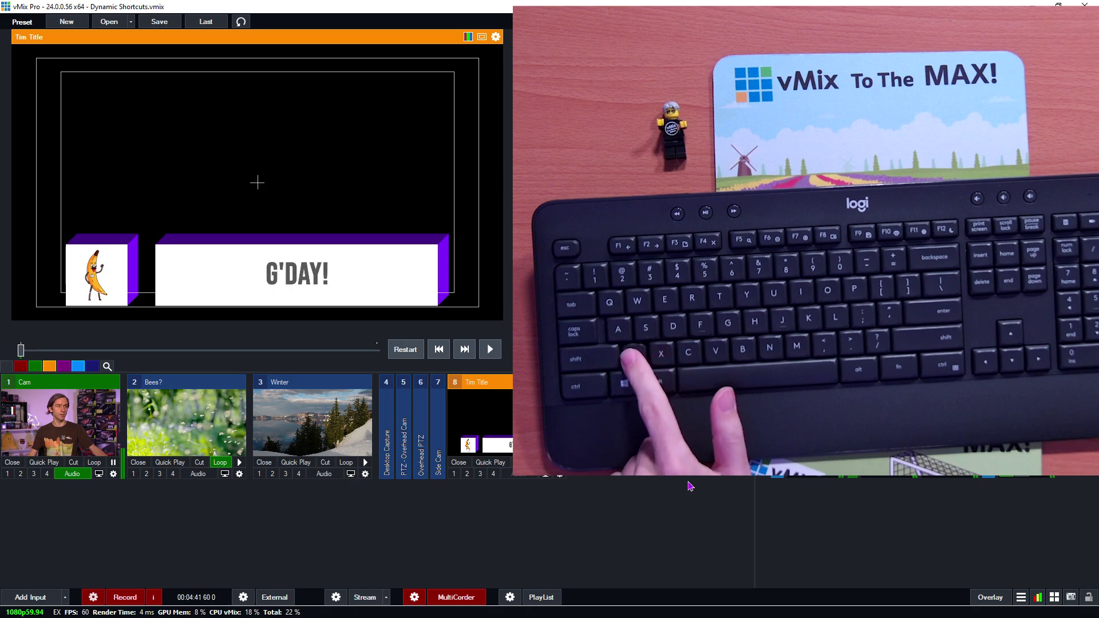
{"action": "key", "text": "z"}
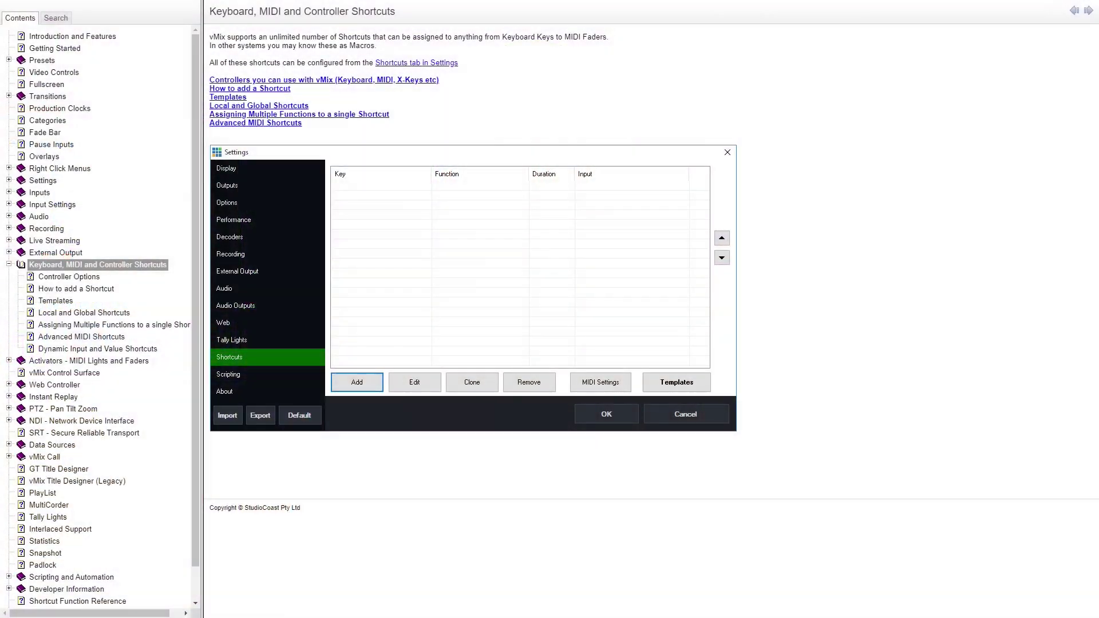
Open the Dynamic Input and Value Shortcuts page under Keyboard, MIDI and Controller Shortcuts
{"action": "left_click", "coordinate": [97, 349]}
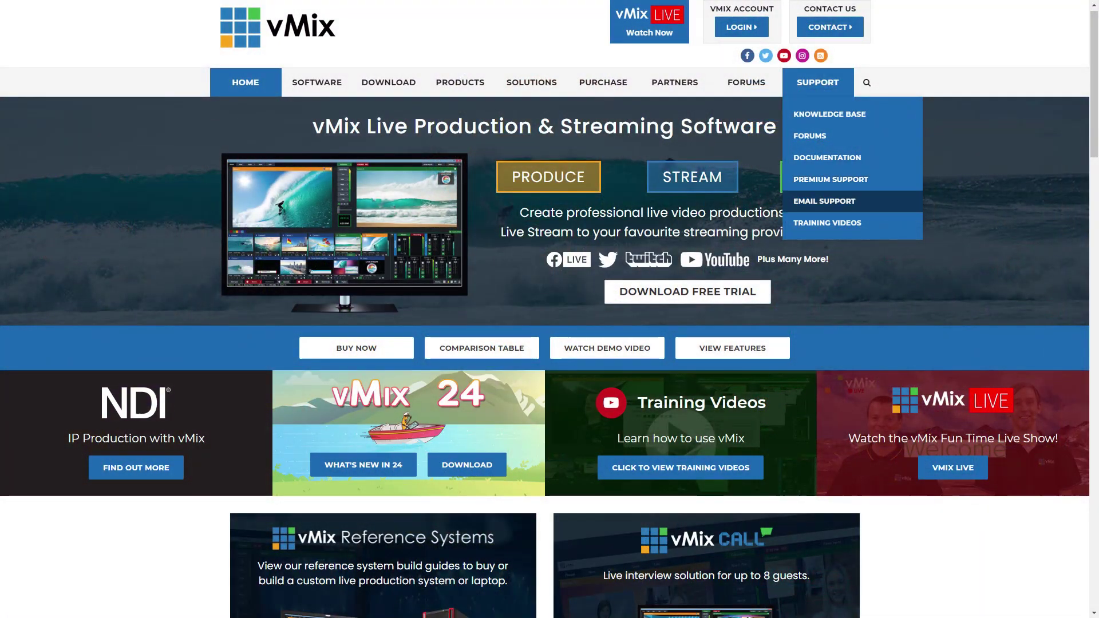
Go to the vMix website's Email Support Contact Us form
{"action": "left_click", "coordinate": [824, 201]}
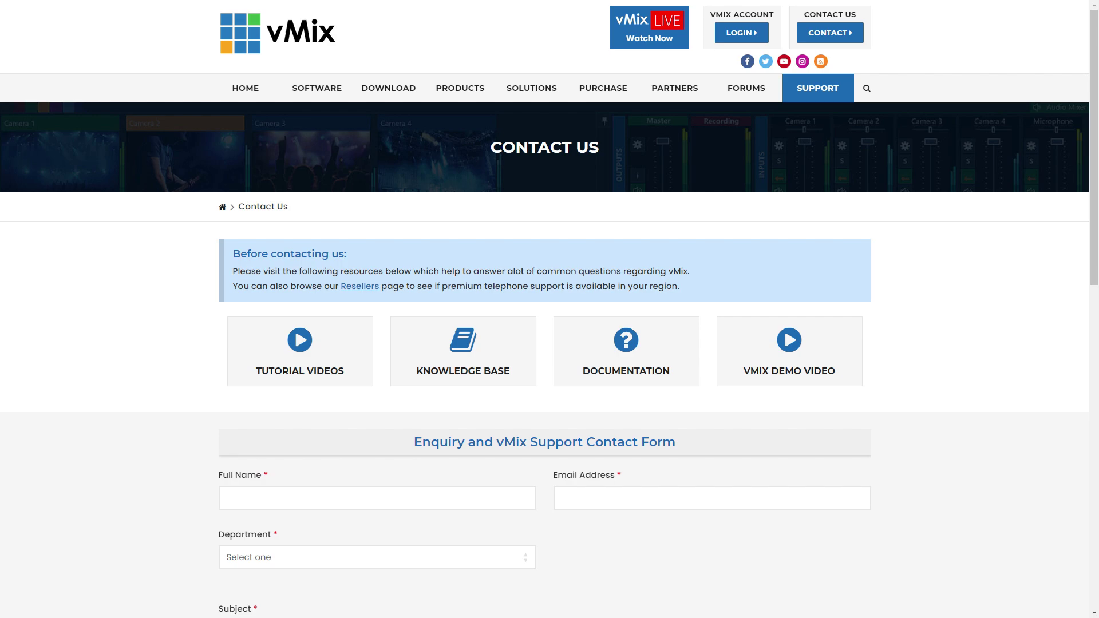